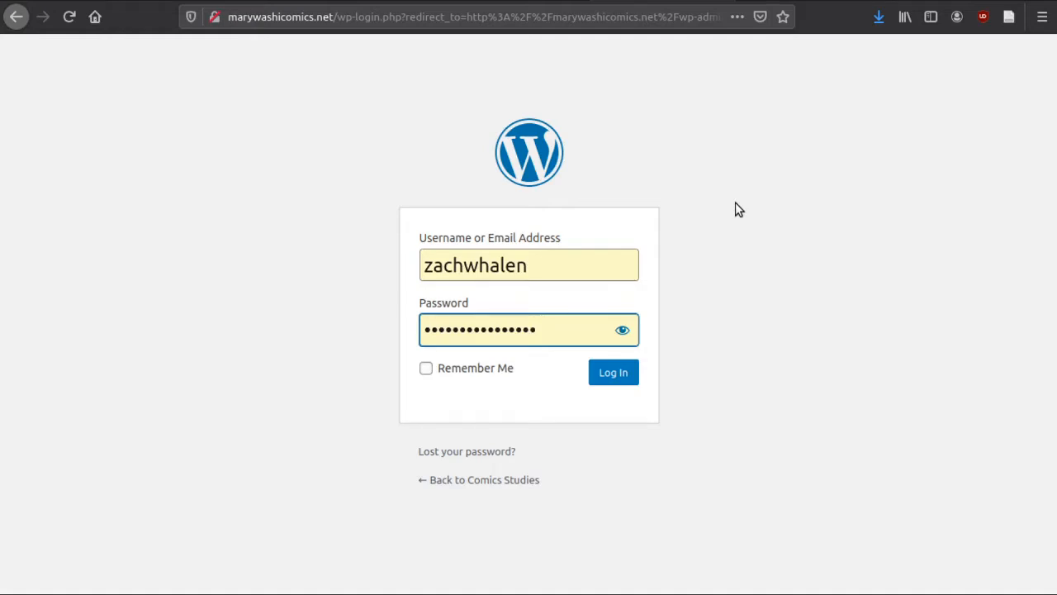
Log in to the site with the filled-in username and password and start a new post
key("Return")
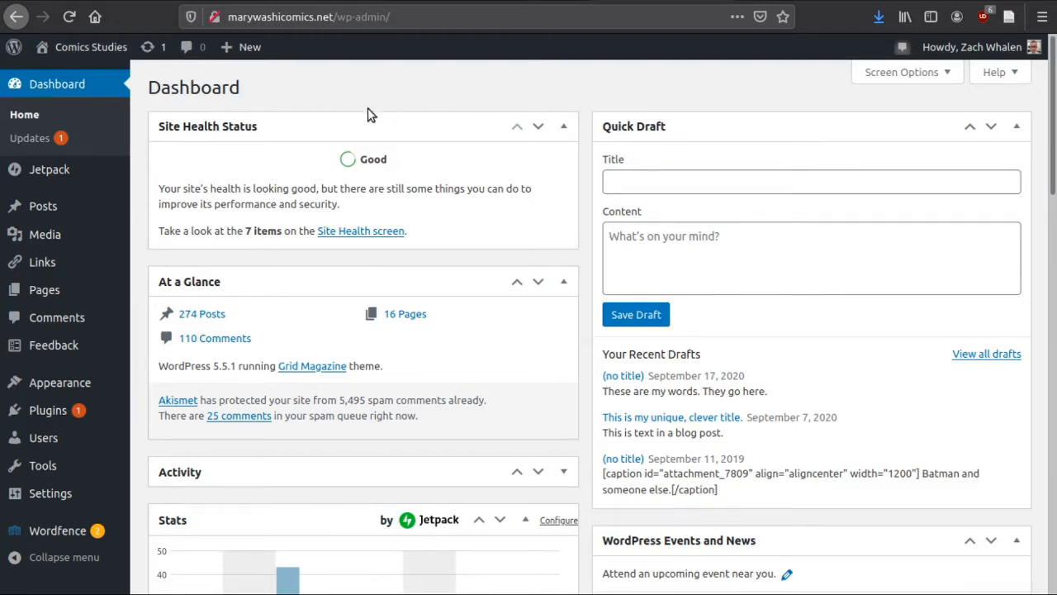
mouse_move(244, 59)
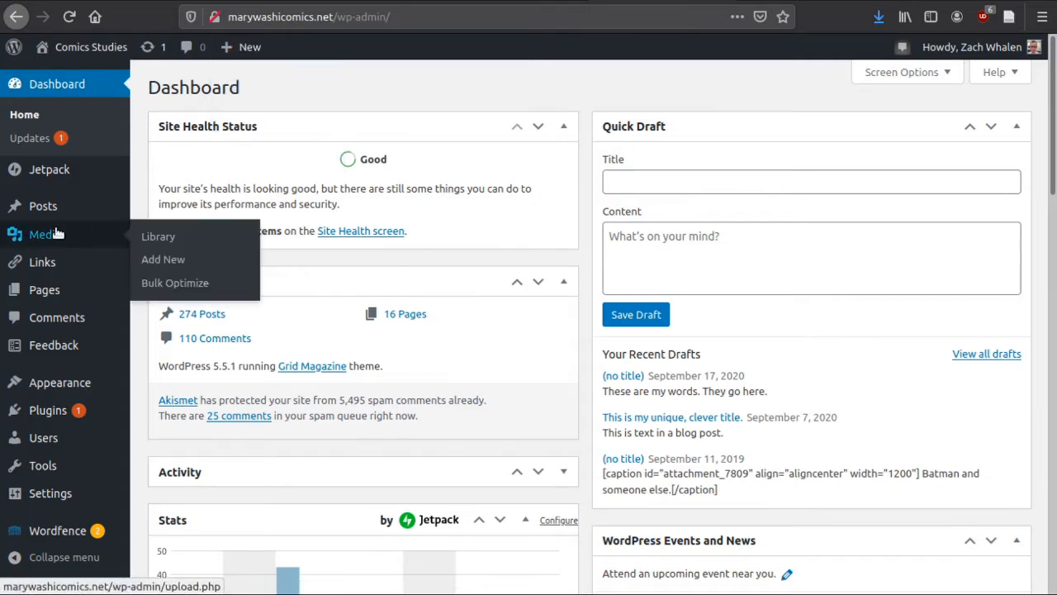
mouse_move(48, 216)
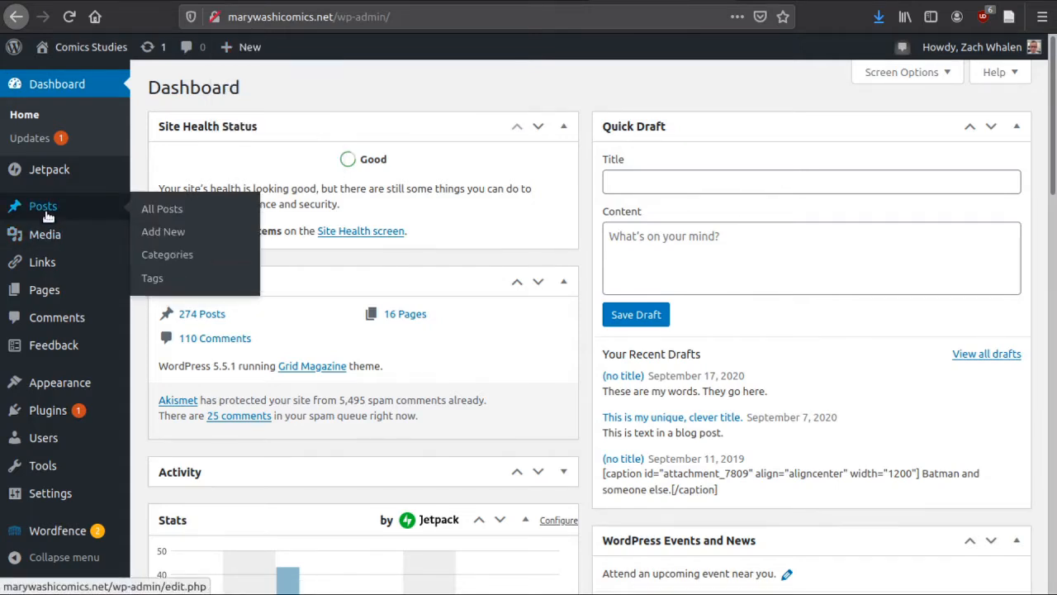
left_click(172, 239)
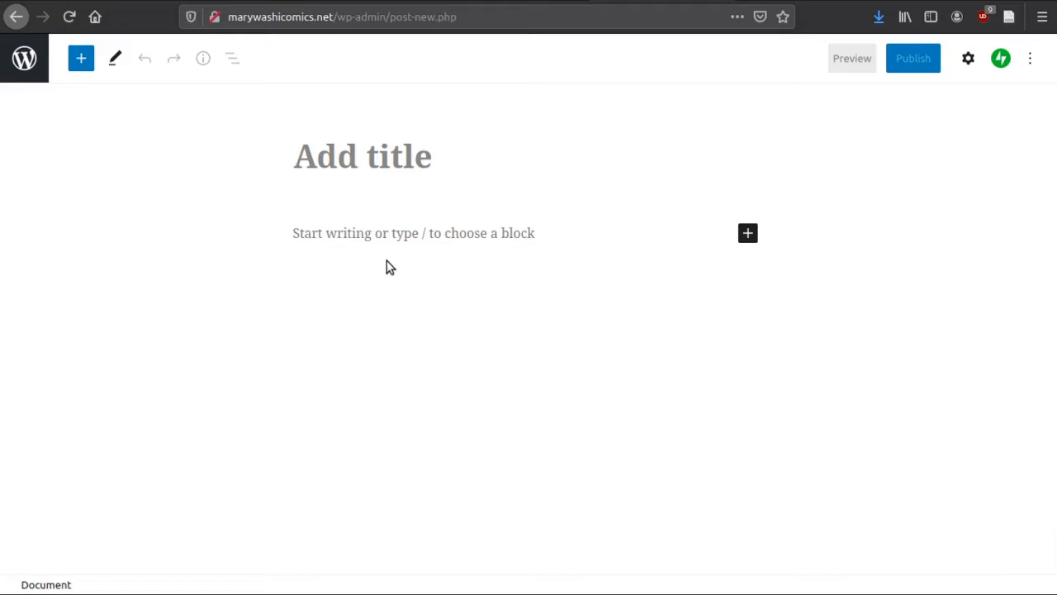
type("Bl")
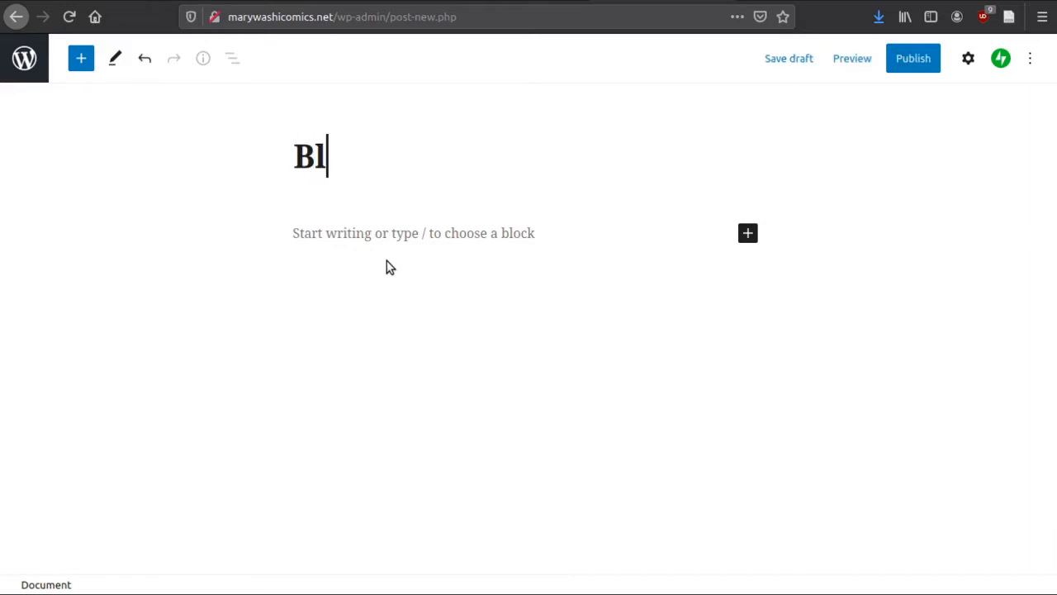
type("og Entry ")
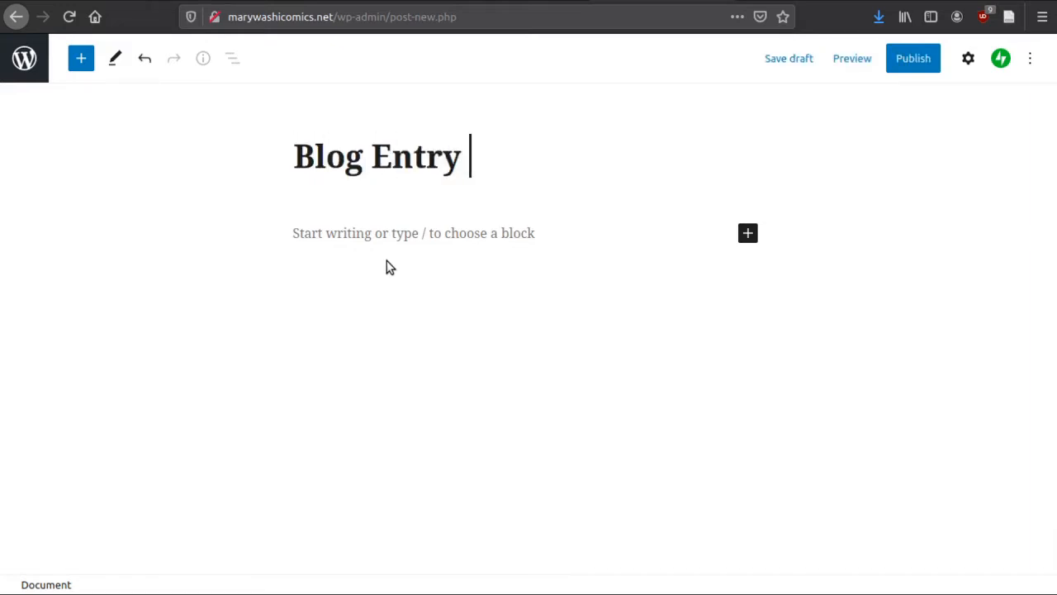
type("#1")
key("BackSpace")
key("BackSpace")
key("BackSpace")
key("BackSpace")
key("BackSpace")
key("BackSpace")
key("BackSpace")
key("BackSpace")
key("BackSpace")
key("BackSpace")
key("BackSpace")
key("BackSpace")
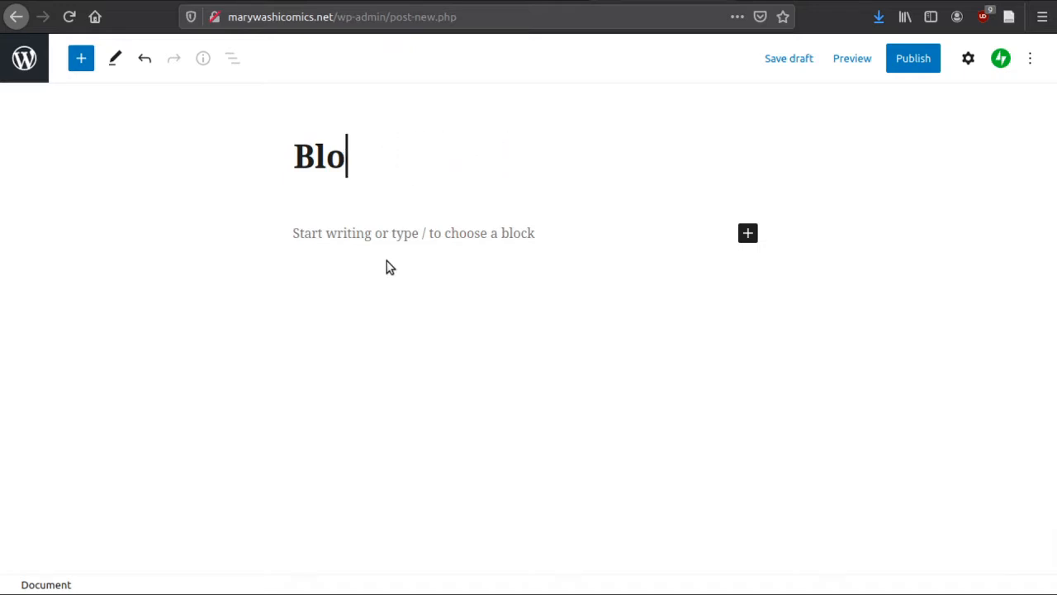
key("BackSpace")
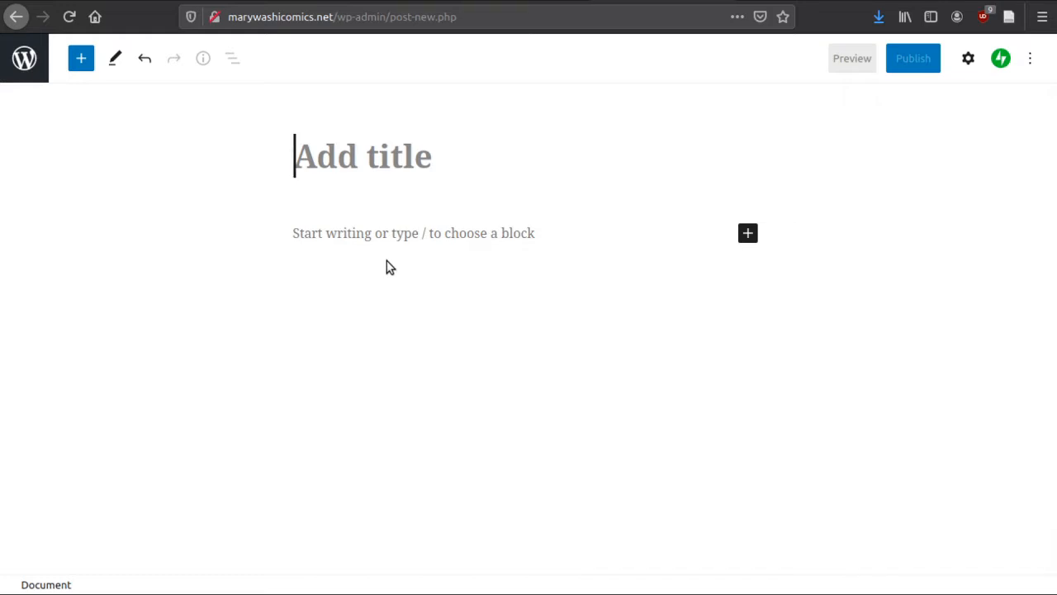
Title the post "12 Reasons Why Bruce Wayne is Cooler Than Elon Musk"
type("12 Re")
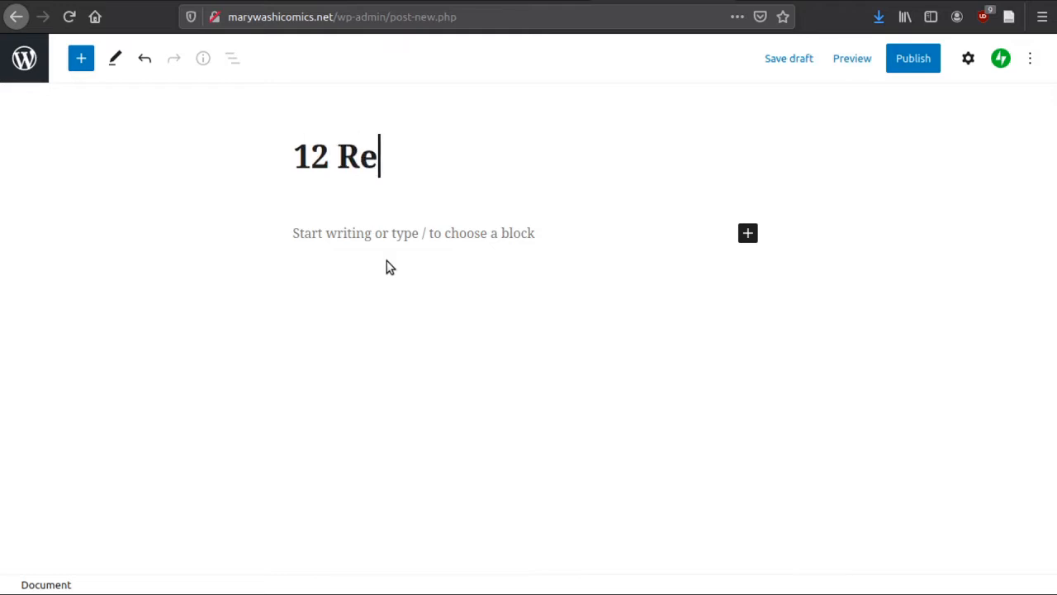
type("asons Why ")
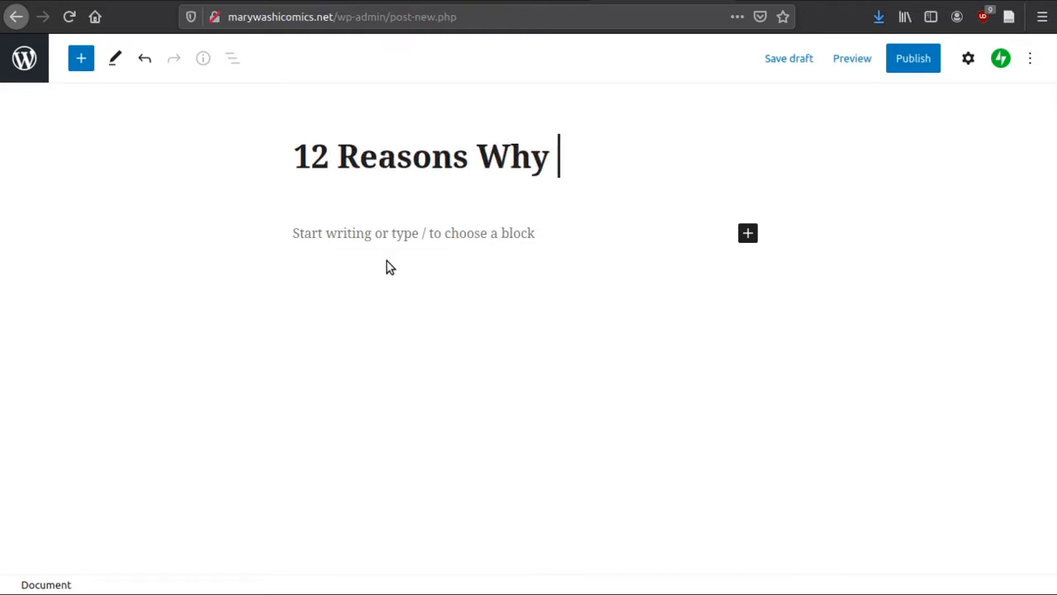
type("Bruce")
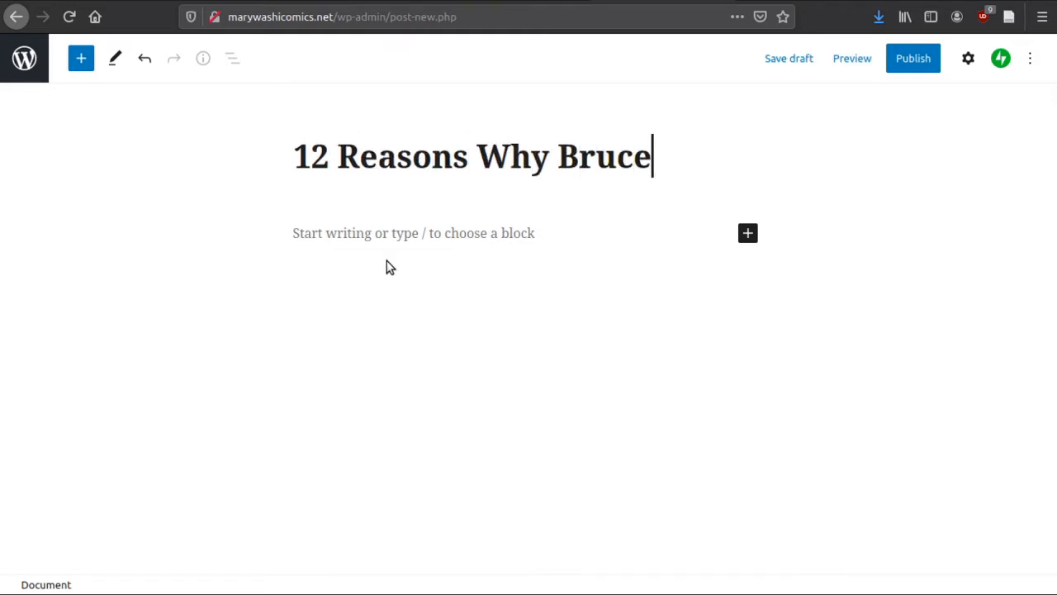
type(" Wayne is C")
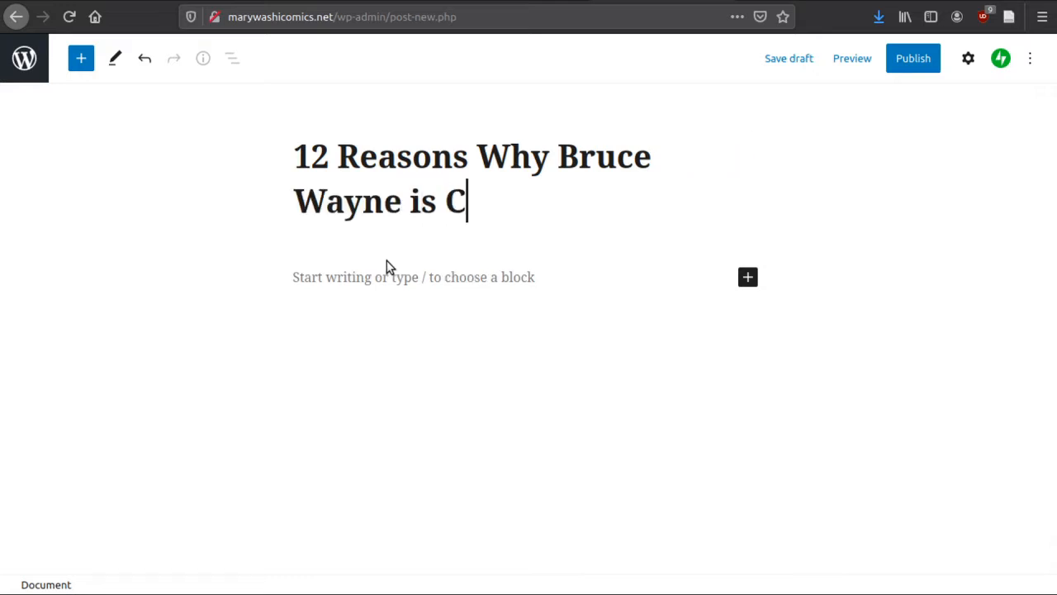
type("ooler Than E")
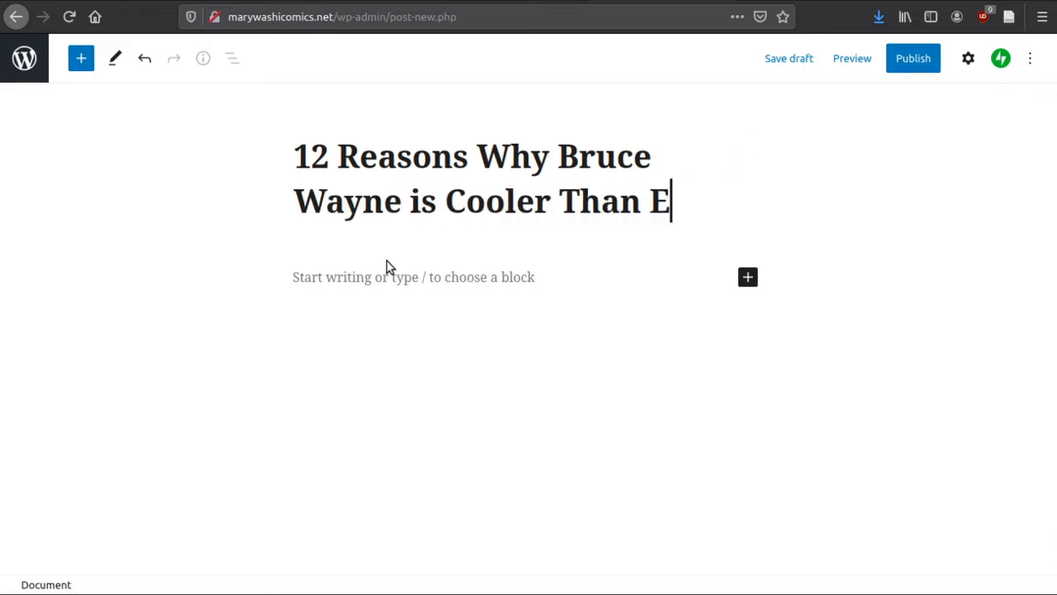
type("lon Musk")
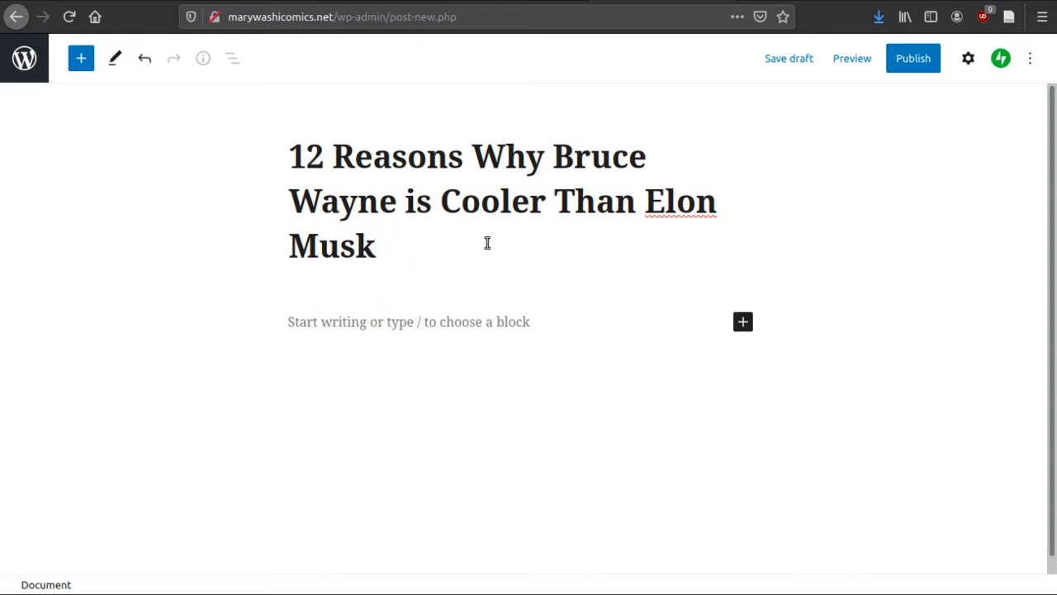
Start an empty Classic Paragraph block below the post title
left_click(349, 325)
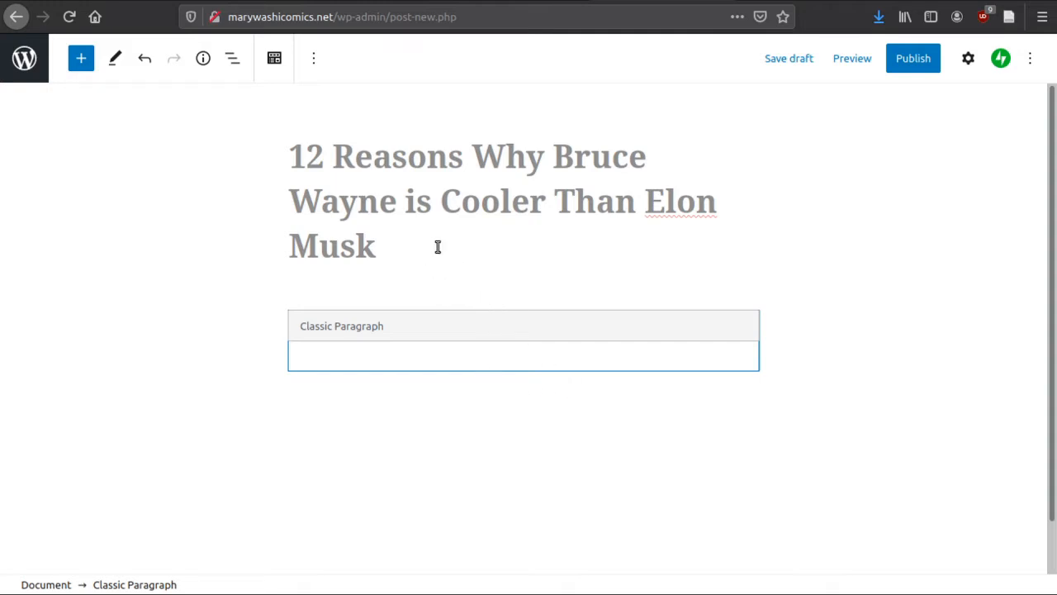
left_click(392, 365)
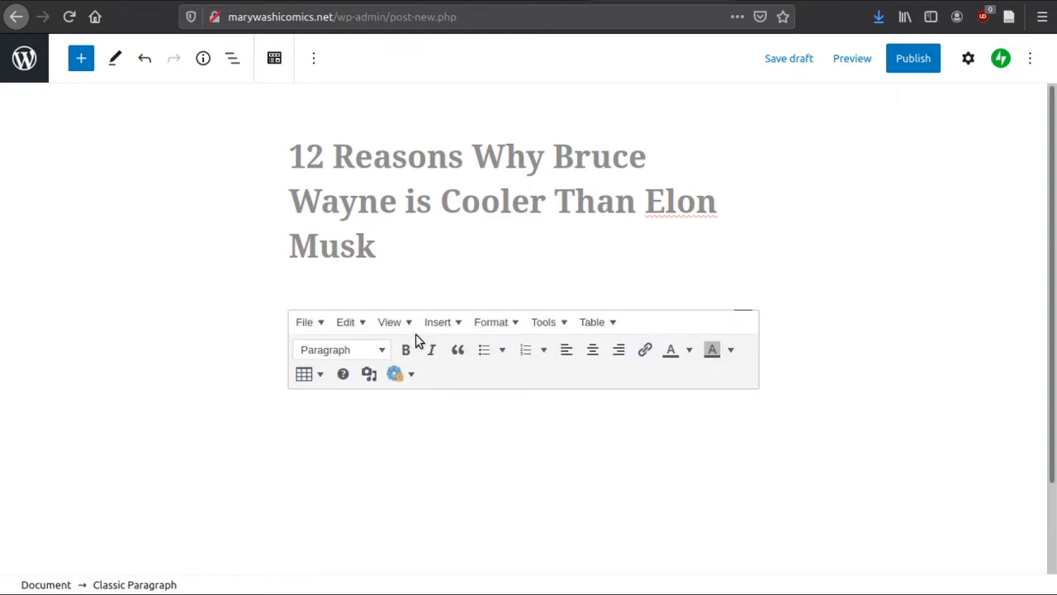
left_click(354, 279)
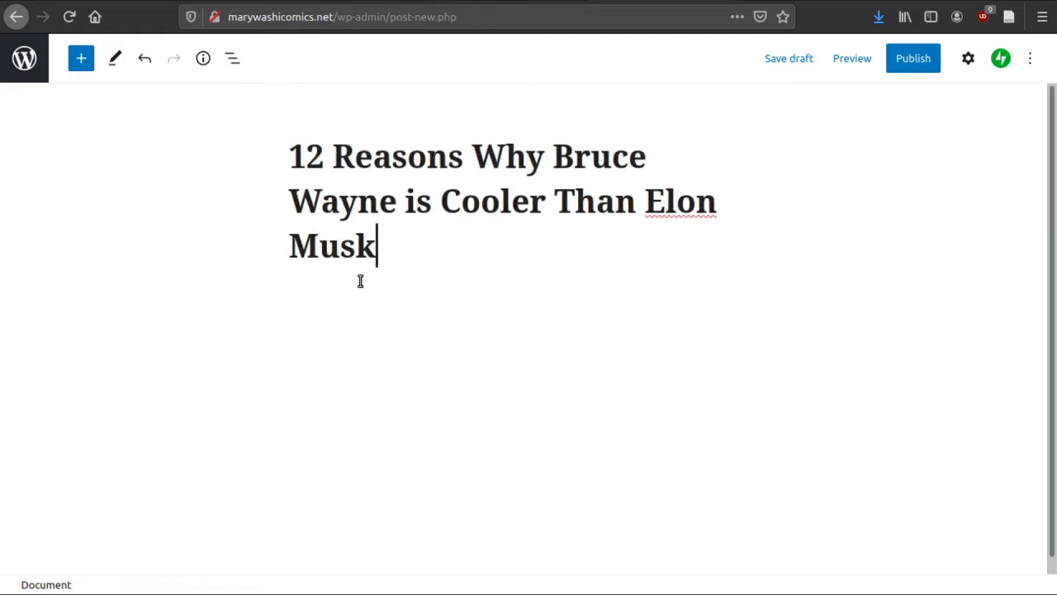
left_click(380, 328)
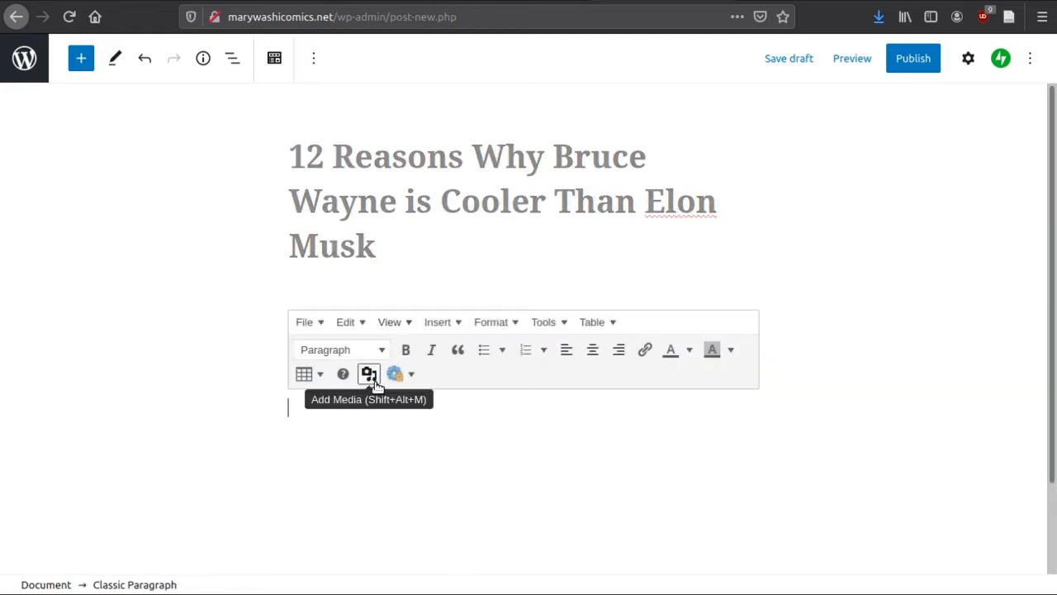
Insert an Image block below the empty paragraph and upload the hand sanitizer meme picture into it
left_click(81, 59)
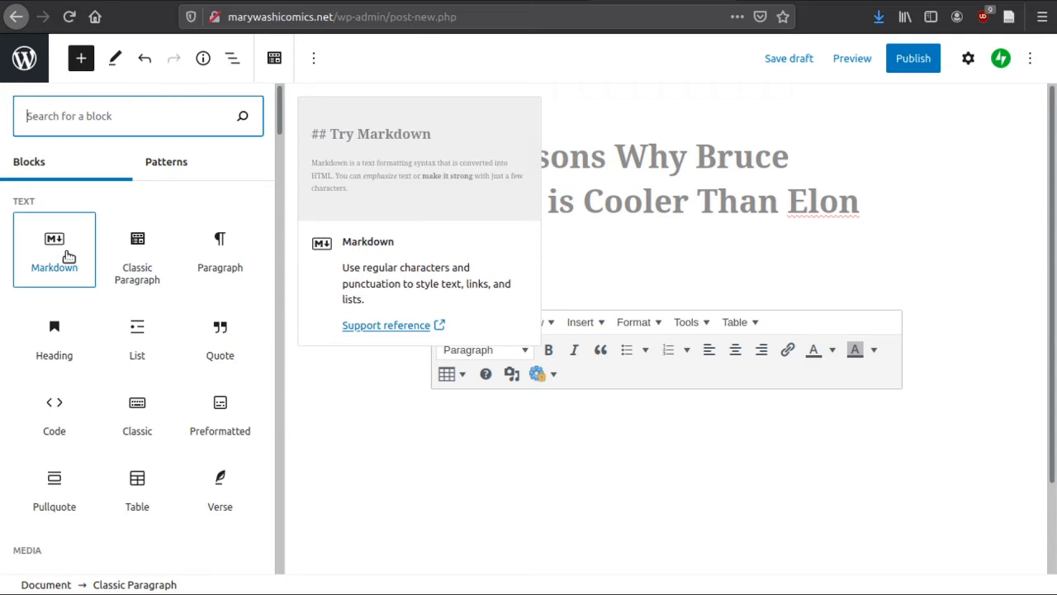
scroll(198, 360, "down", 2)
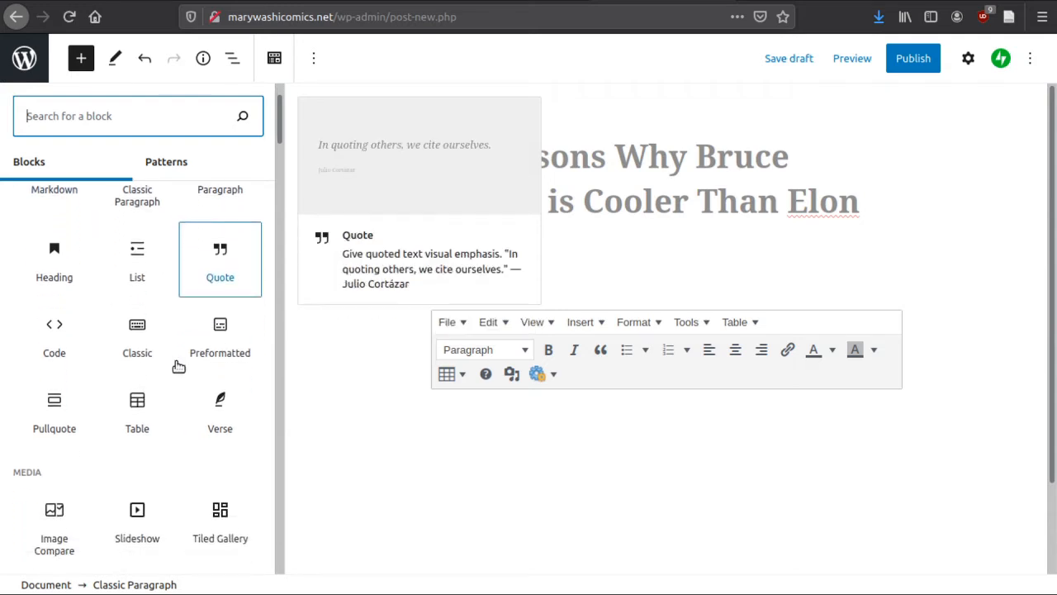
scroll(142, 428, "down", 1)
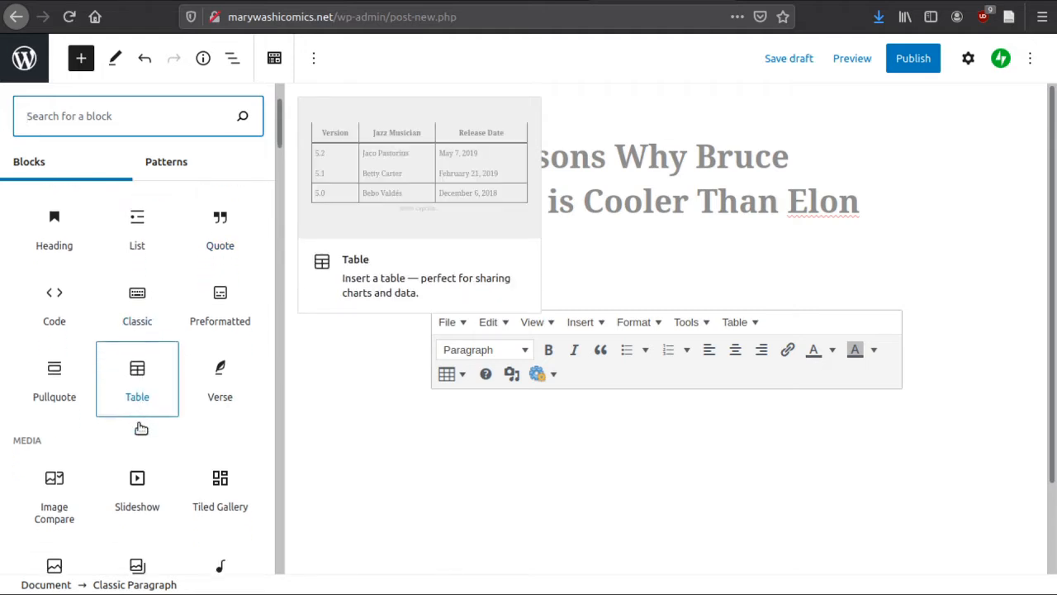
scroll(66, 479, "down", 4)
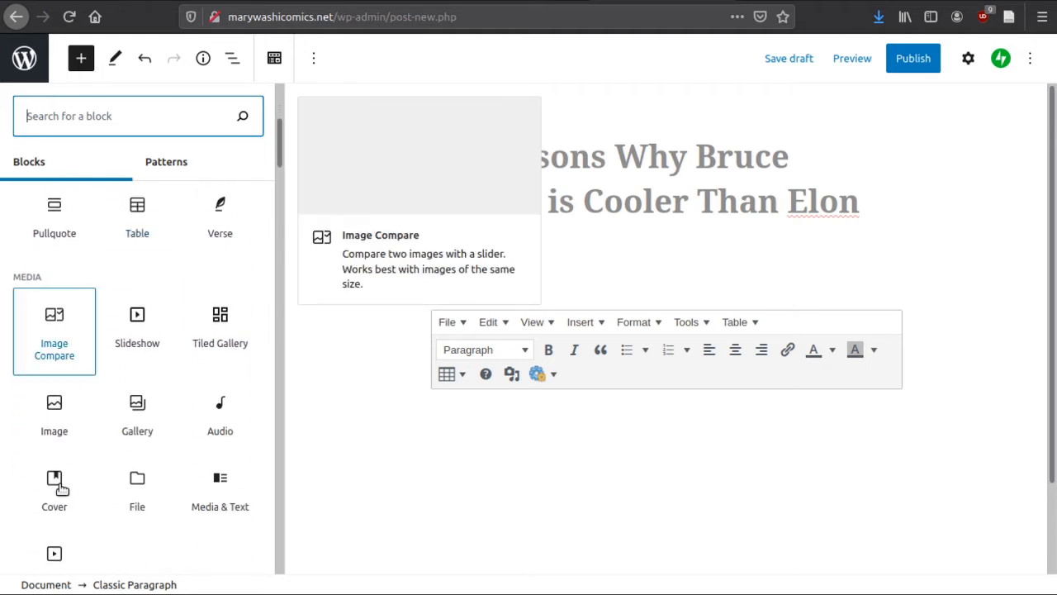
left_click(63, 424)
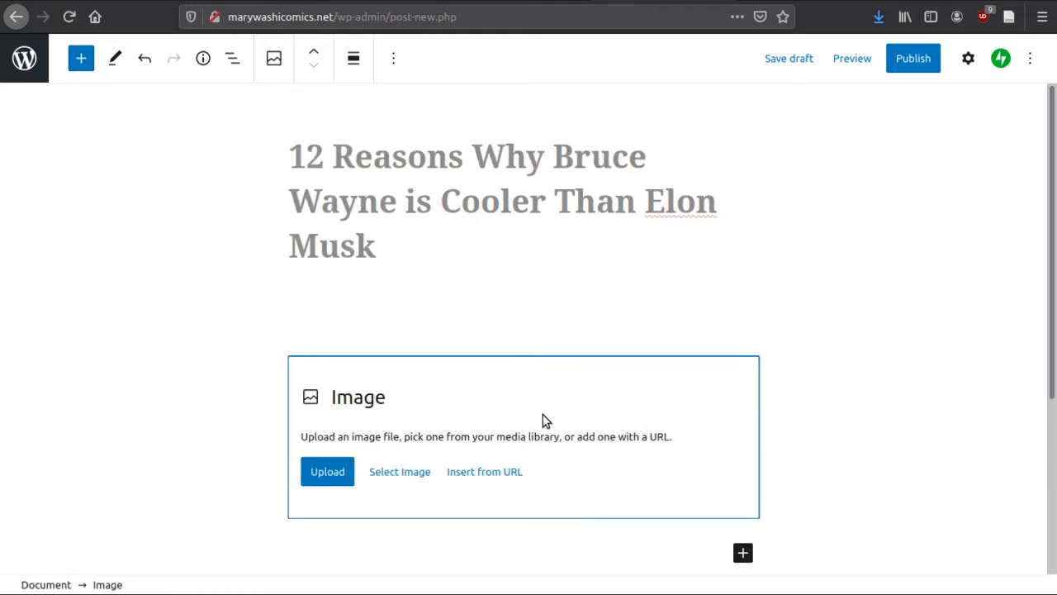
left_click(339, 467)
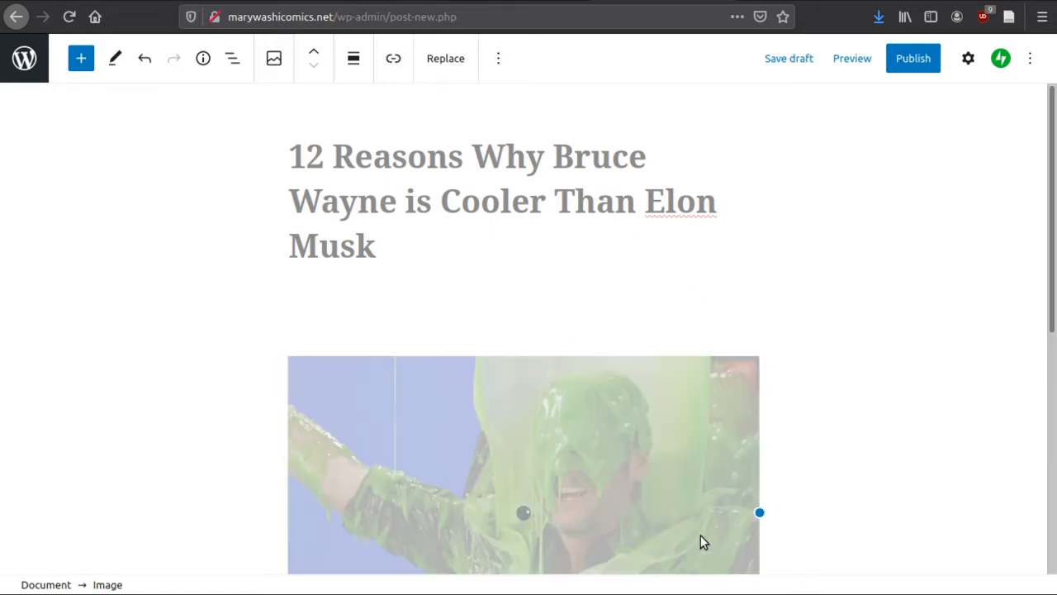
scroll(863, 351, "down", 3)
scroll(850, 353, "down", 2)
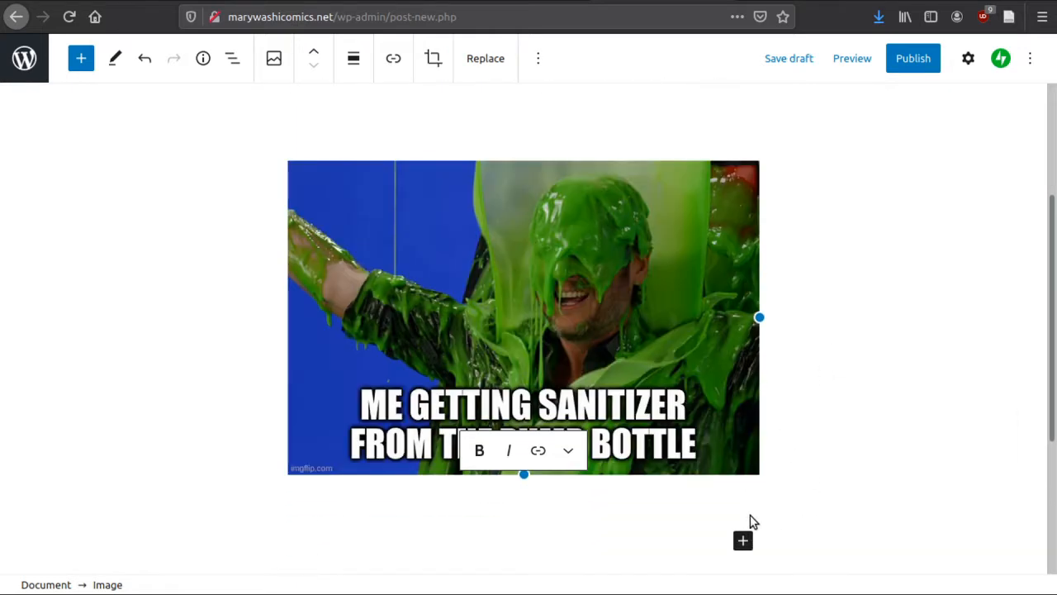
Add an empty paragraph below the image and caption the image "True story."
key("Return")
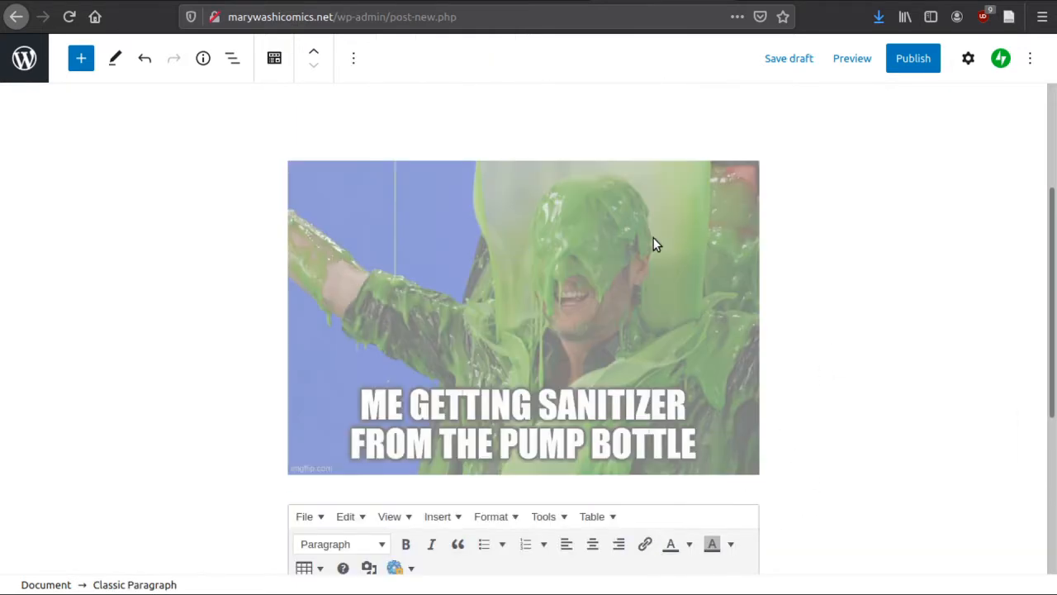
left_click(786, 300)
left_click(649, 256)
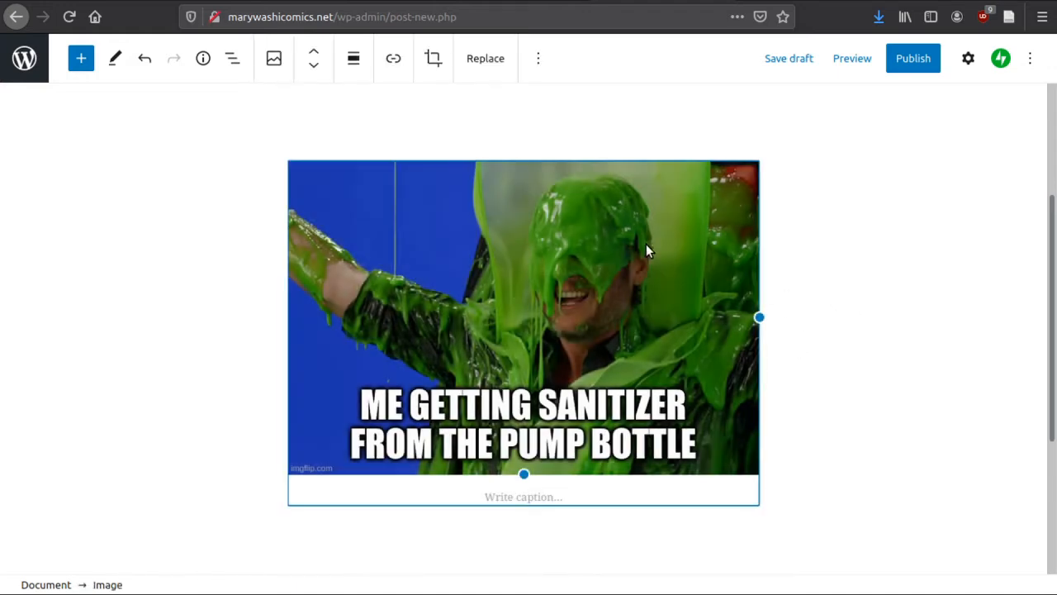
left_click(512, 496)
type("True story.")
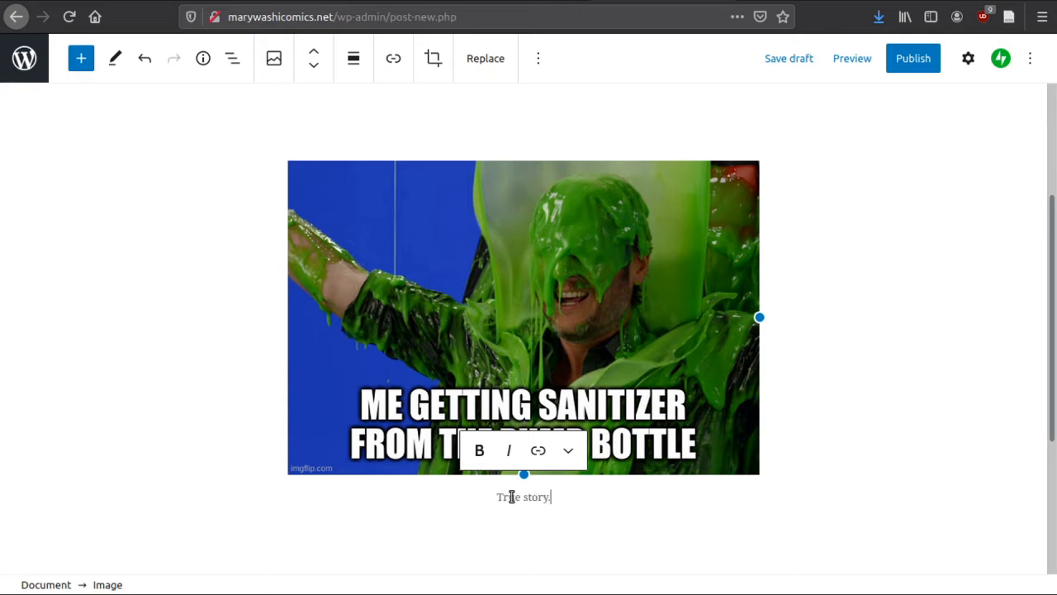
left_click(471, 288)
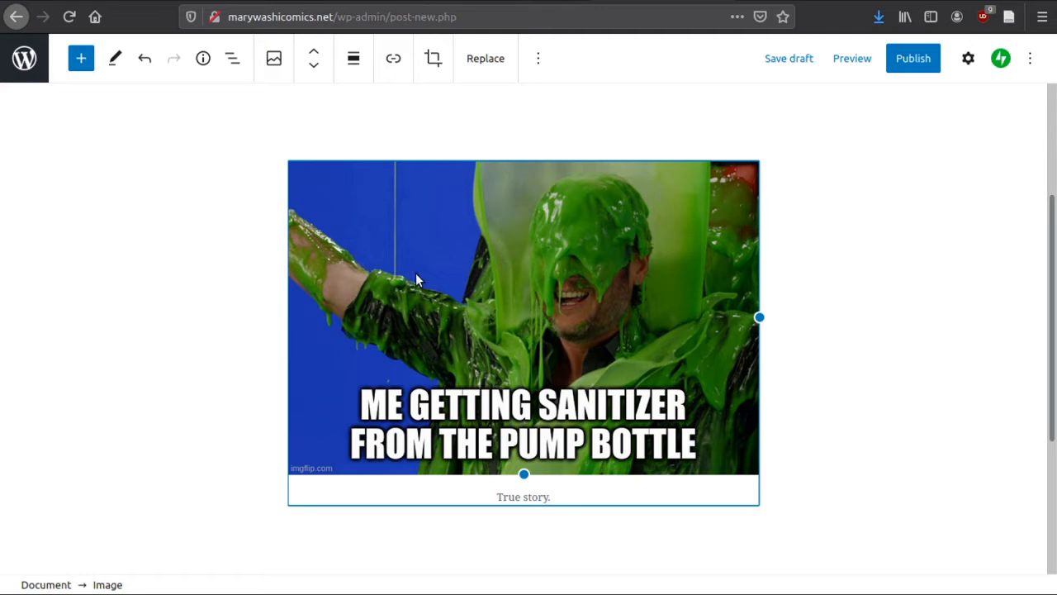
Set the meme image's alt text to "This is a meme of someone getting slimed with the macro text "ME GETTING SANITIZER FROM THE PUMP BOTTLE""
left_click(443, 116)
left_click(467, 217)
left_click(546, 59)
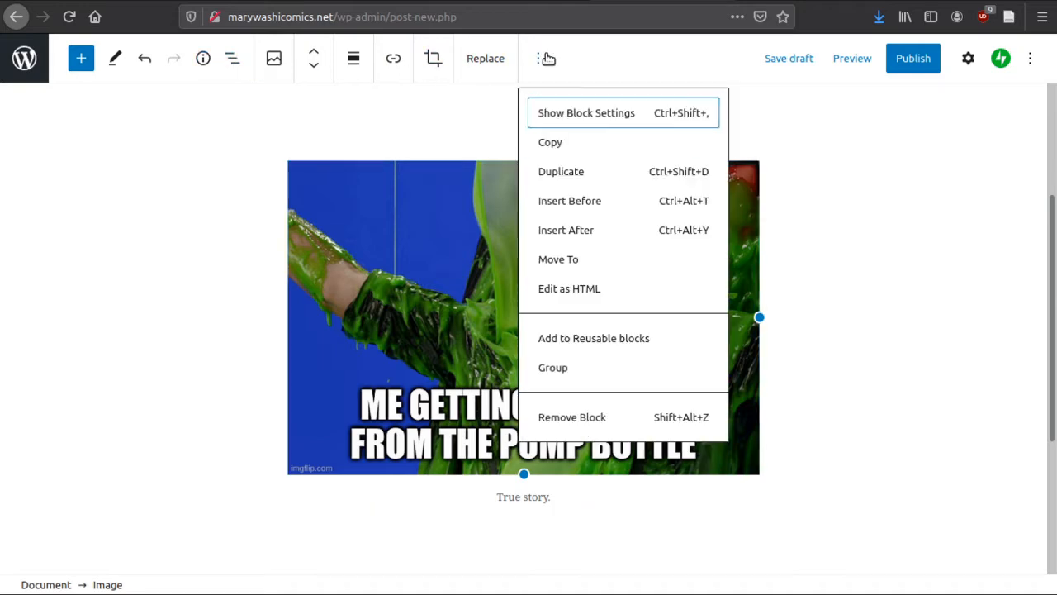
left_click(967, 61)
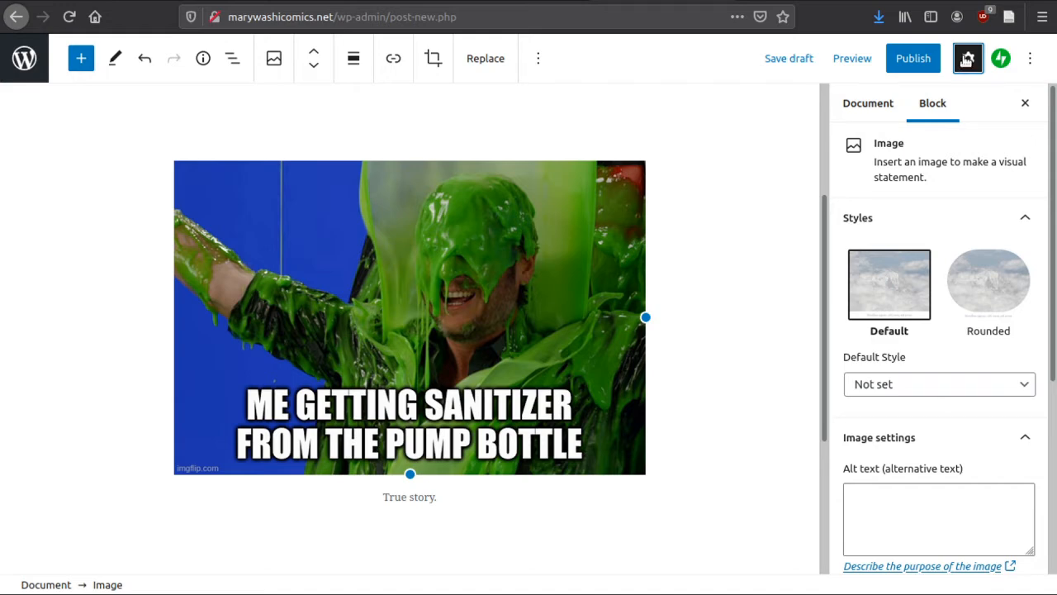
scroll(977, 291, "down", 1)
scroll(977, 290, "down", 3)
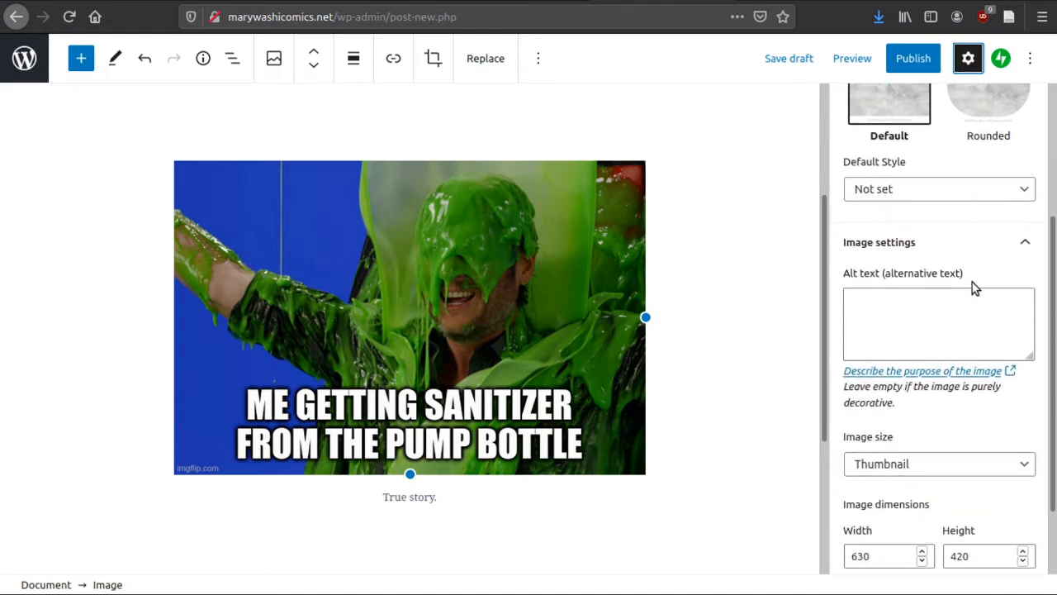
left_click(949, 321)
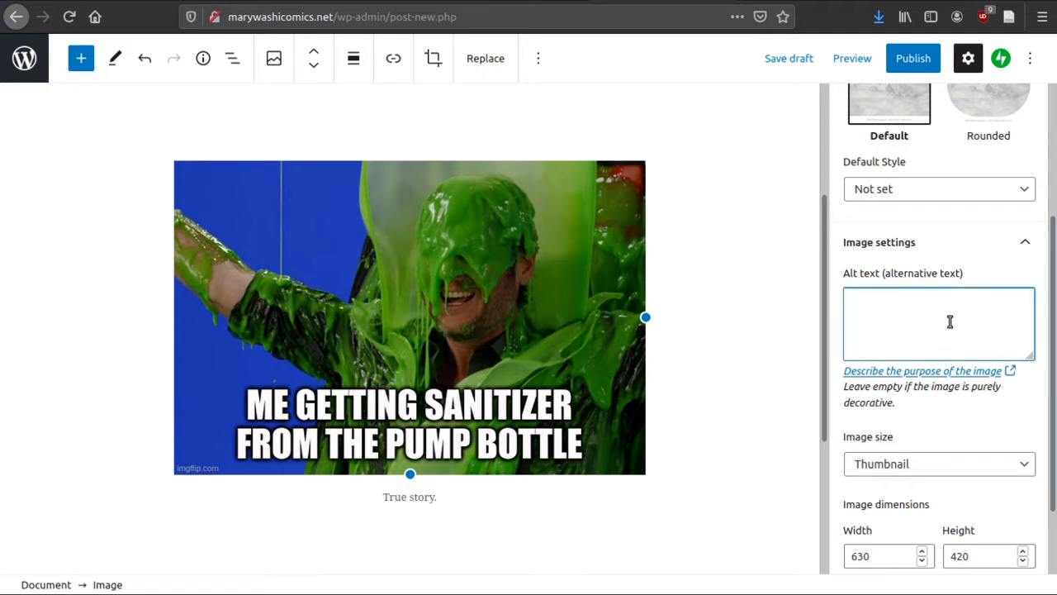
type("This is a meme of someo")
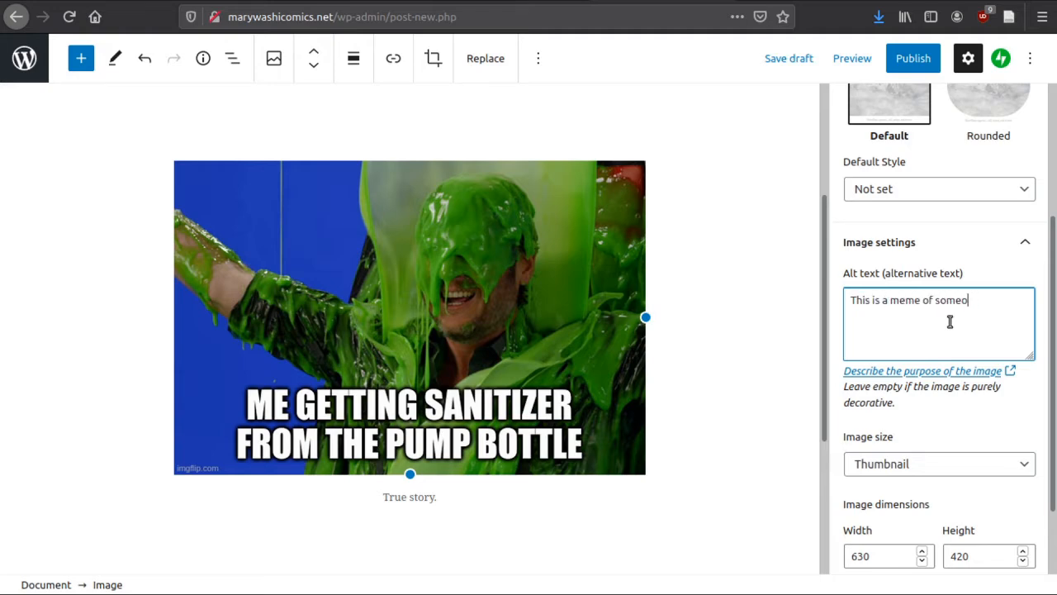
type("ne getting slimed with the ")
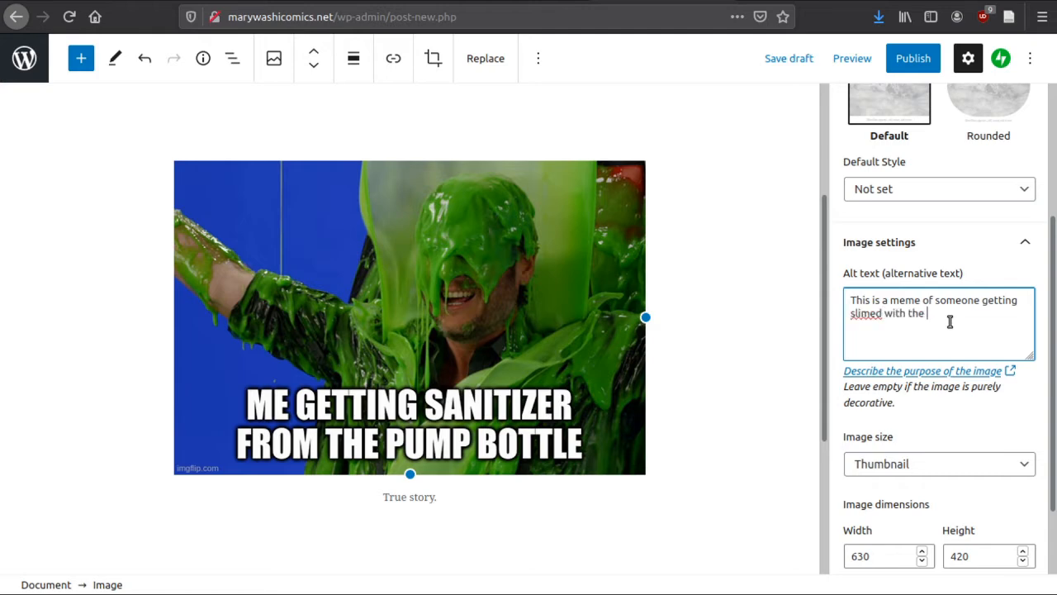
type("macro text \"ME GETTING SANITIZER FROM ")
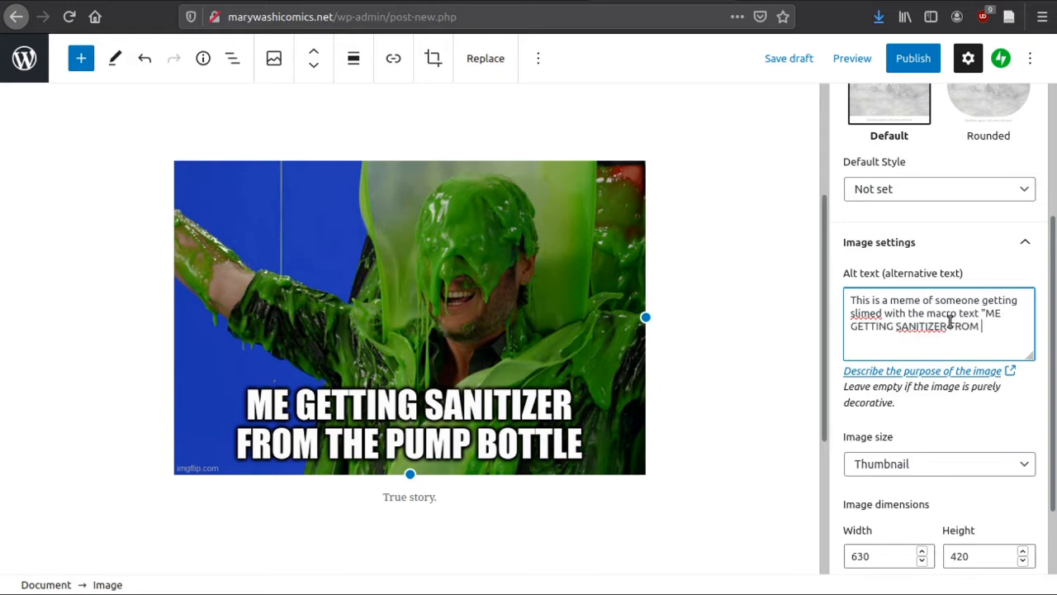
type("THE PUMP BOTTLE")
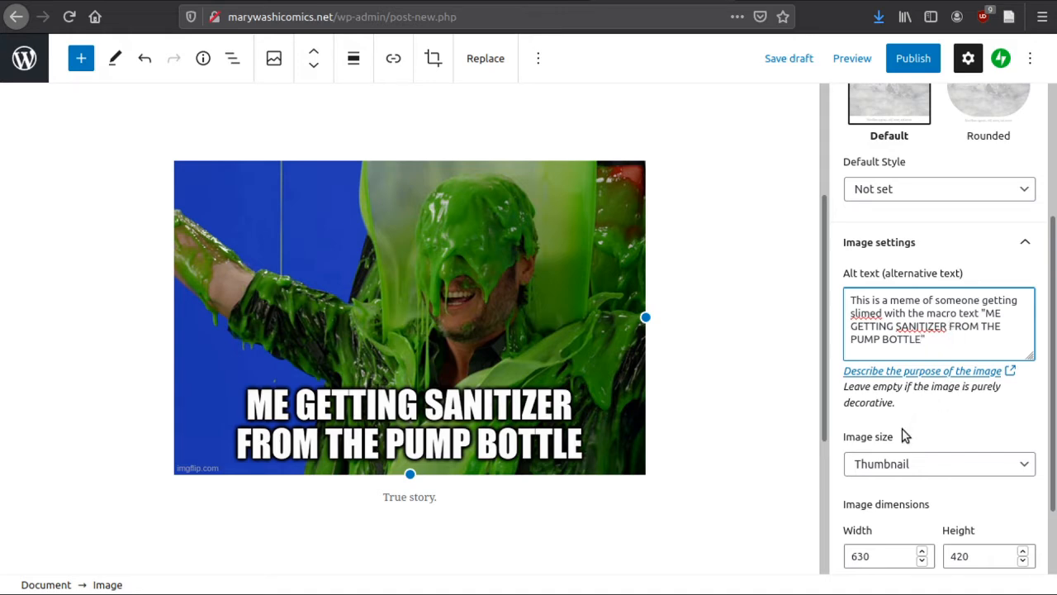
Examine the image's size settings and browse the available text, media, widget and embed blocks without inserting one
left_click(950, 372)
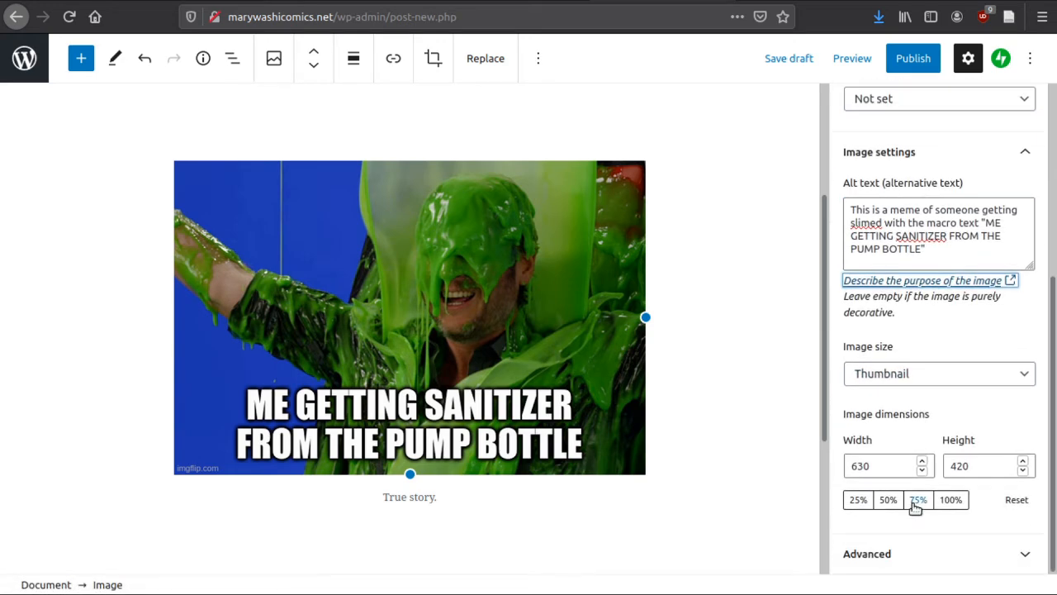
scroll(908, 355, "up", 4)
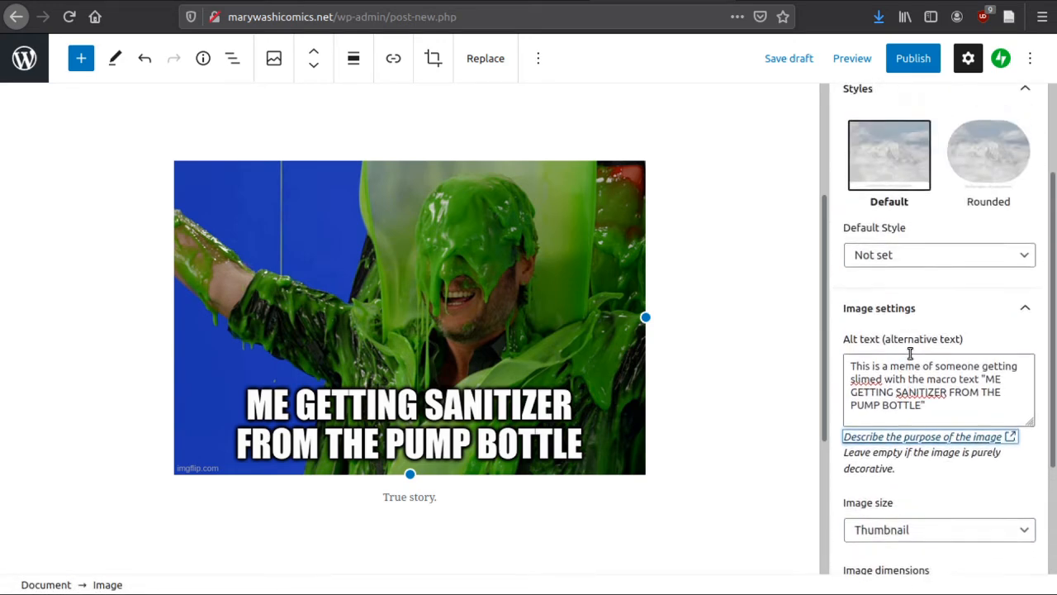
left_click(776, 269)
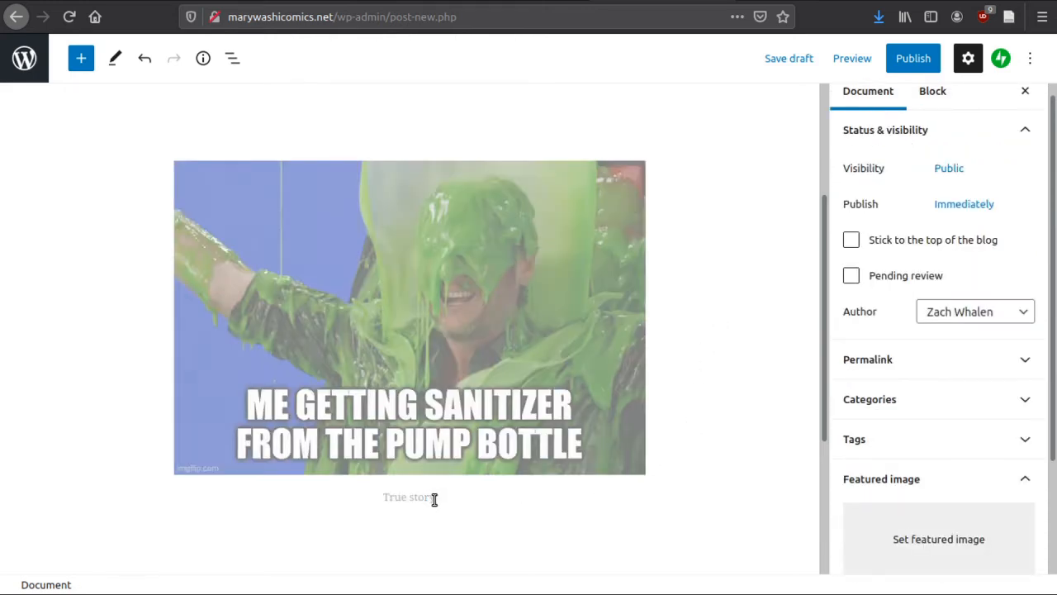
left_click(394, 496)
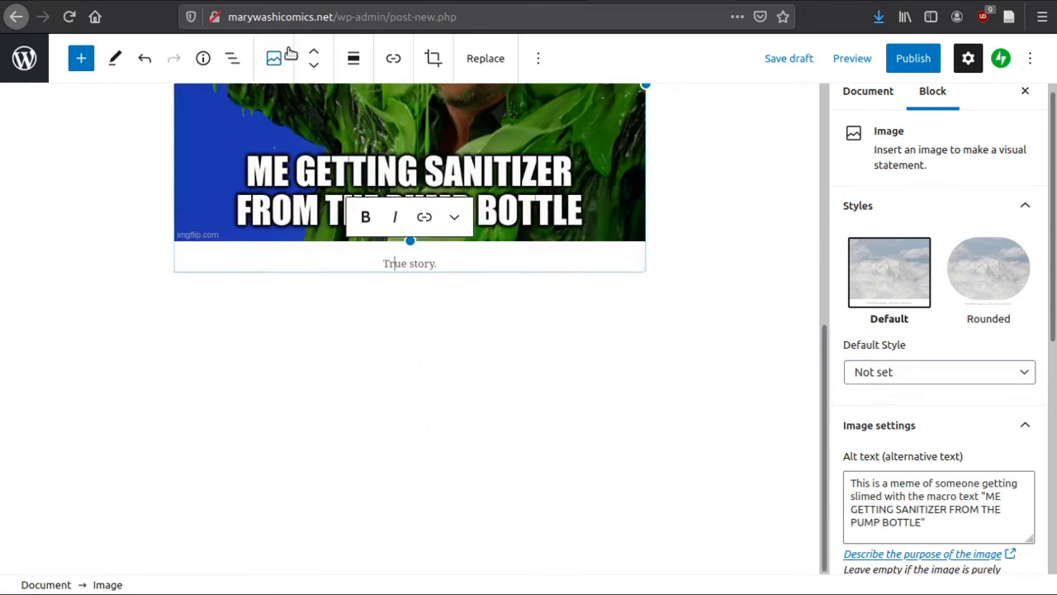
left_click(81, 58)
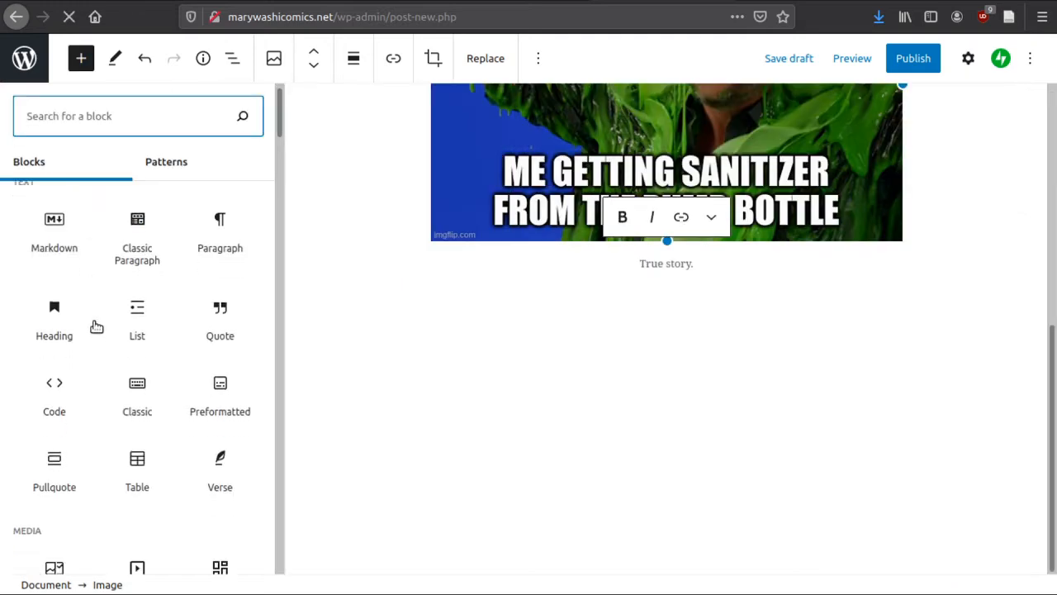
scroll(99, 284, "down", 10)
scroll(115, 297, "down", 2)
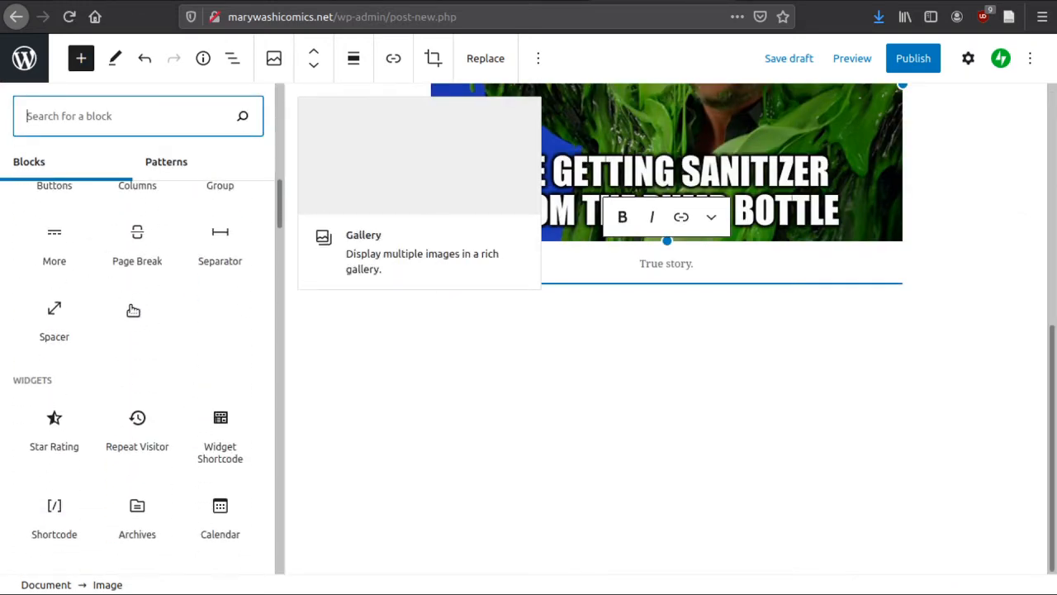
scroll(127, 297, "down", 5)
scroll(128, 306, "down", 7)
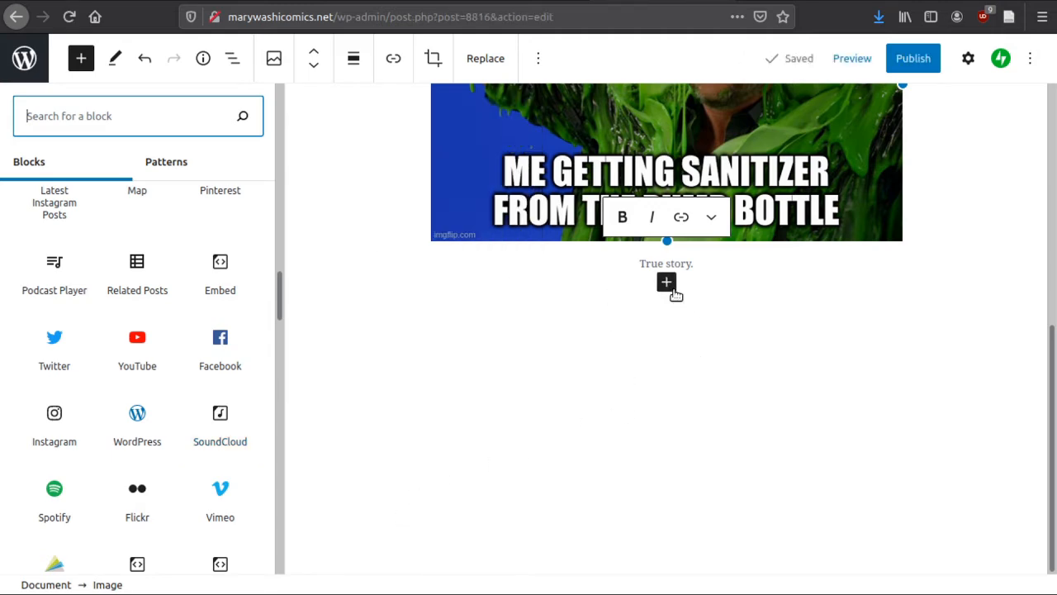
left_click(666, 281)
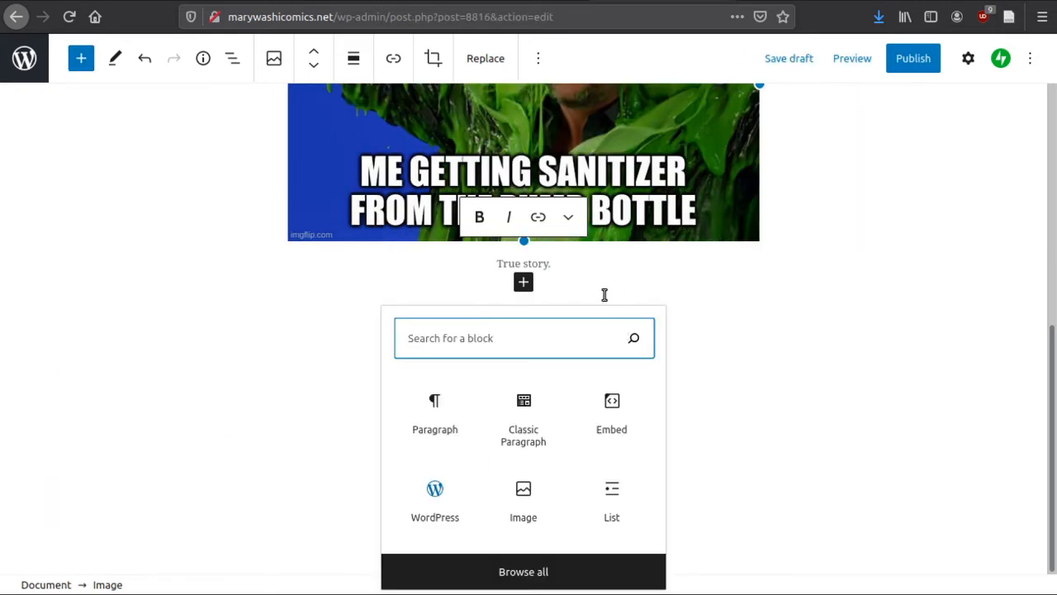
left_click(544, 264)
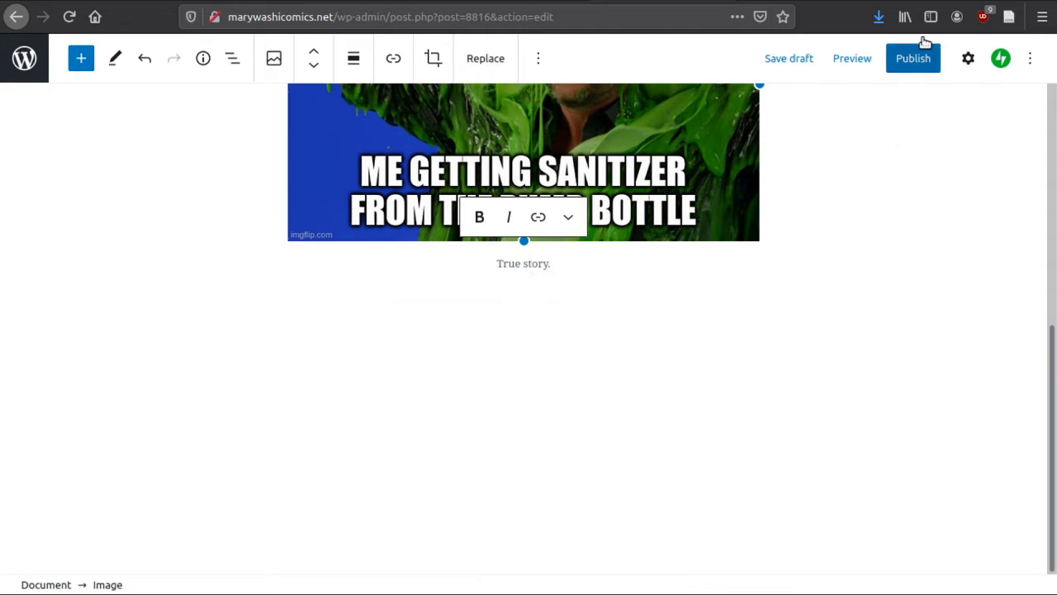
Switch to the lipsum.com page and select all five generated Lorem Ipsum paragraphs for copying
left_click(938, 1)
left_click(427, 183)
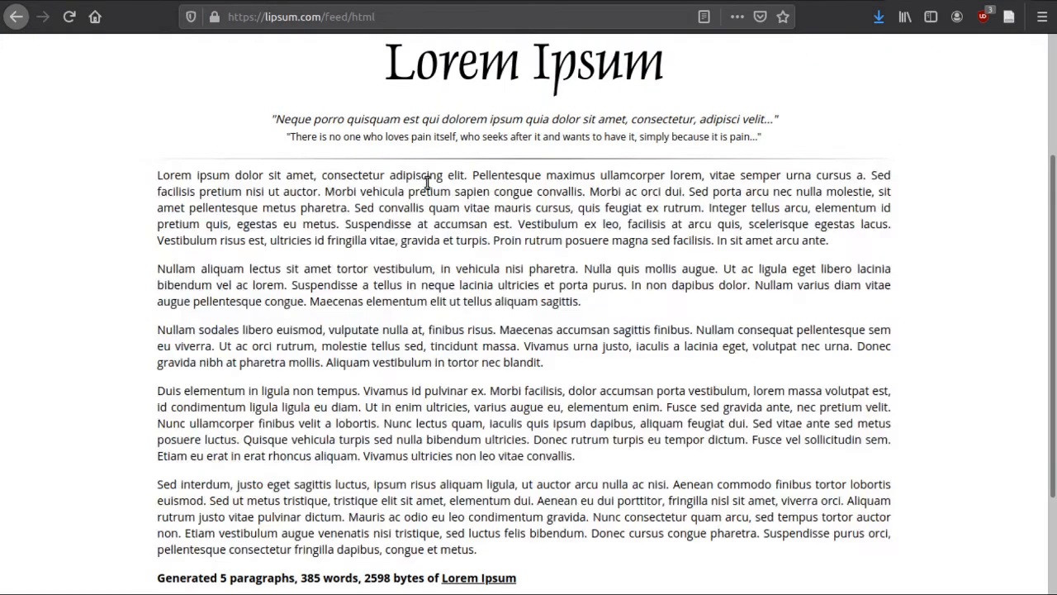
left_click_drag(157, 175, 559, 555)
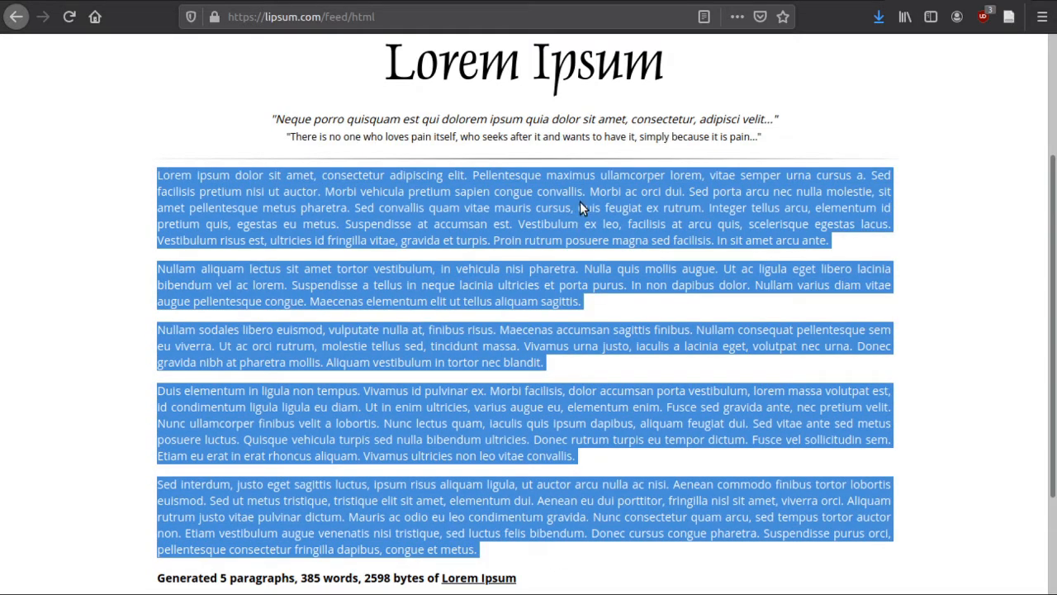
Return to the post editor and paste the Lorem Ipsum paragraphs into the empty Classic Paragraph block below the captioned image
left_click(798, 1)
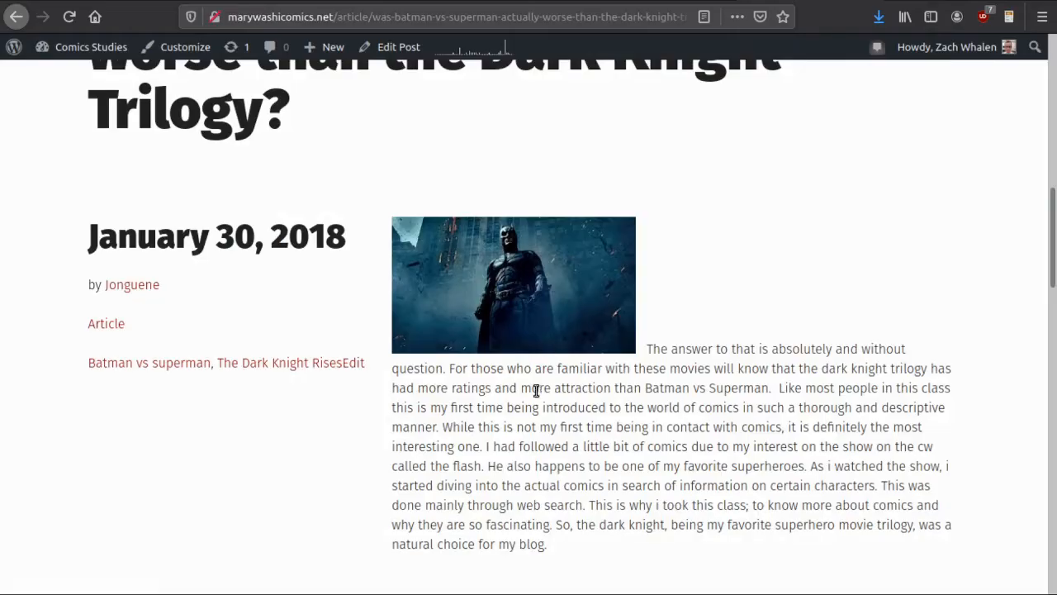
left_click(623, 1)
left_click(480, 338)
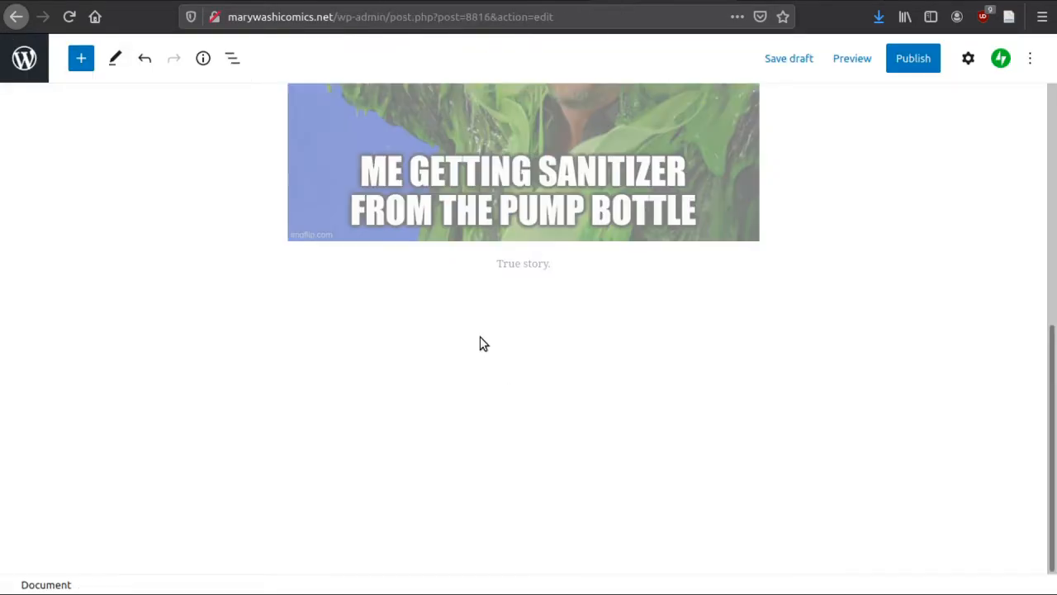
left_click(533, 276)
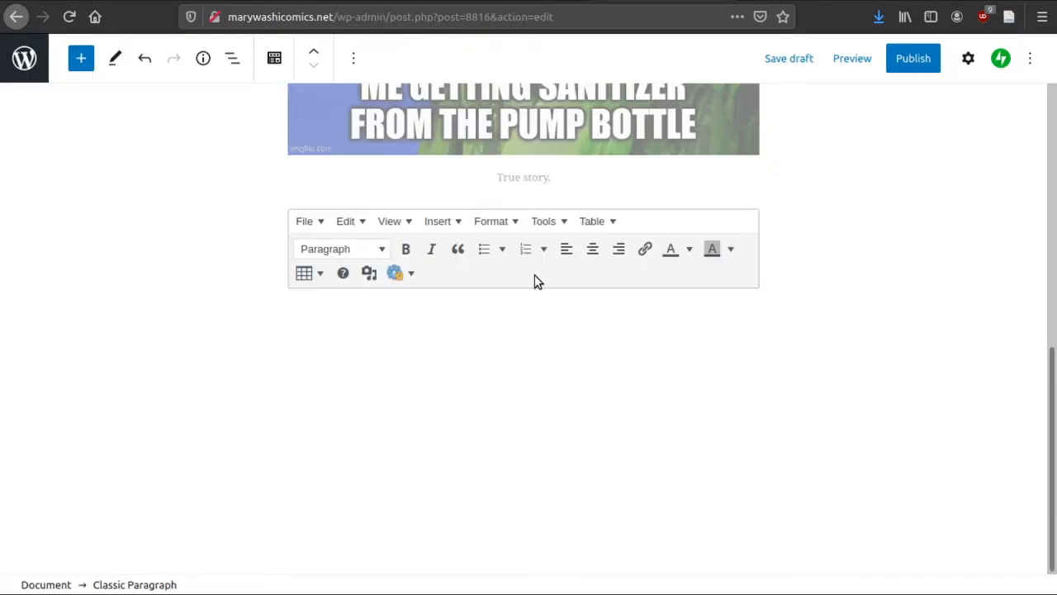
key("ctrl+v")
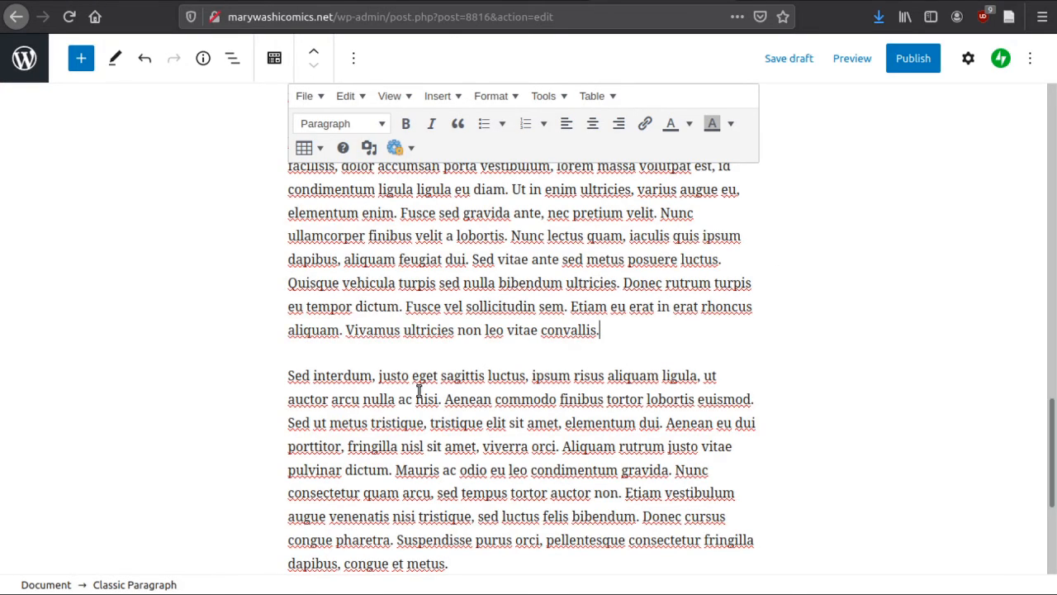
scroll(340, 341, "up", 2)
scroll(330, 371, "down", 5)
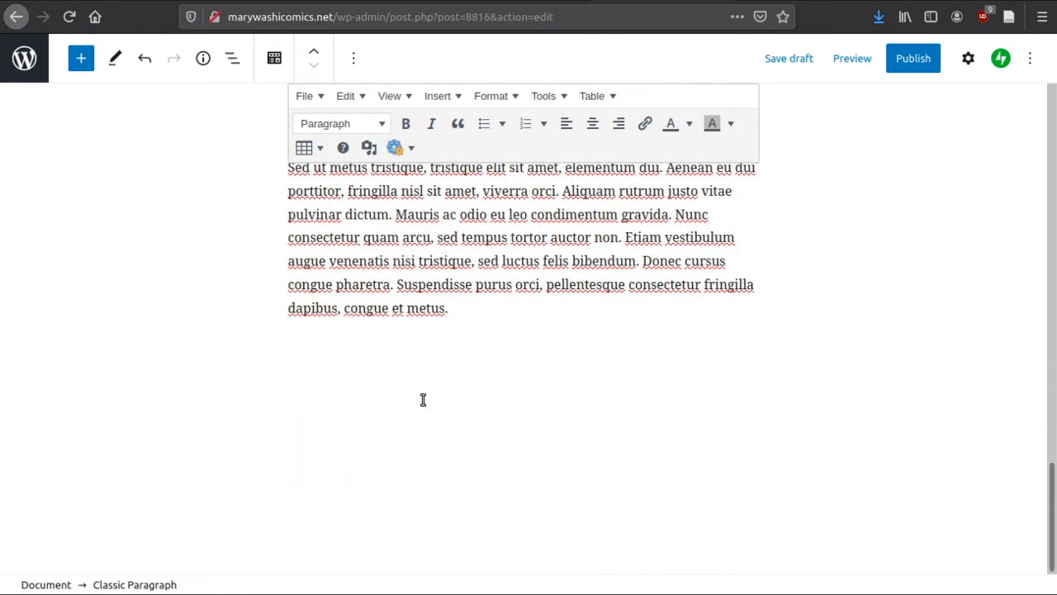
Paste the same Lorem Ipsum paragraphs between the post title and the meme image
scroll(228, 322, "up", 15)
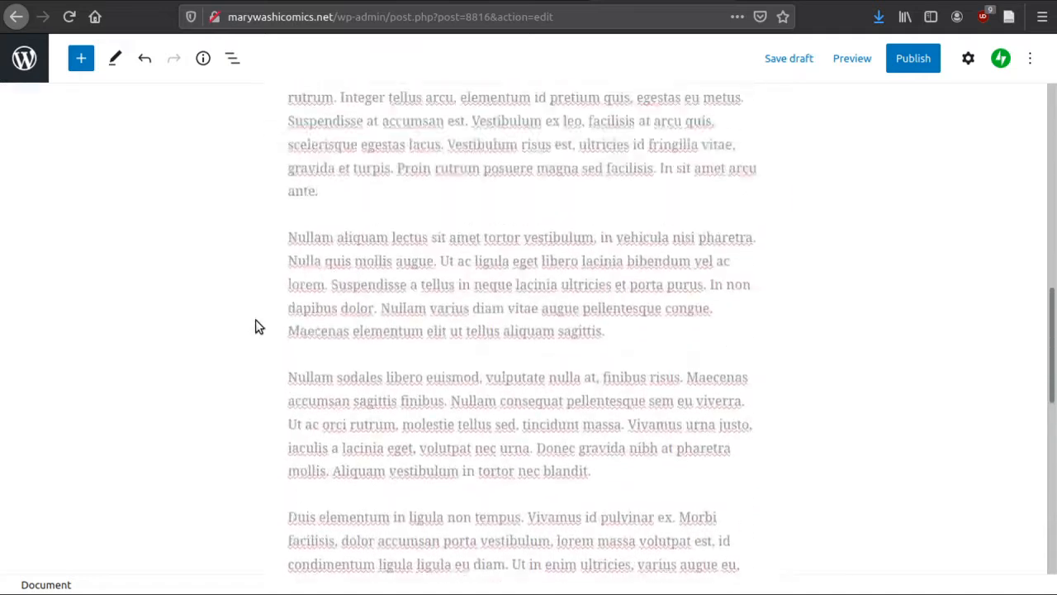
scroll(330, 297, "up", 3)
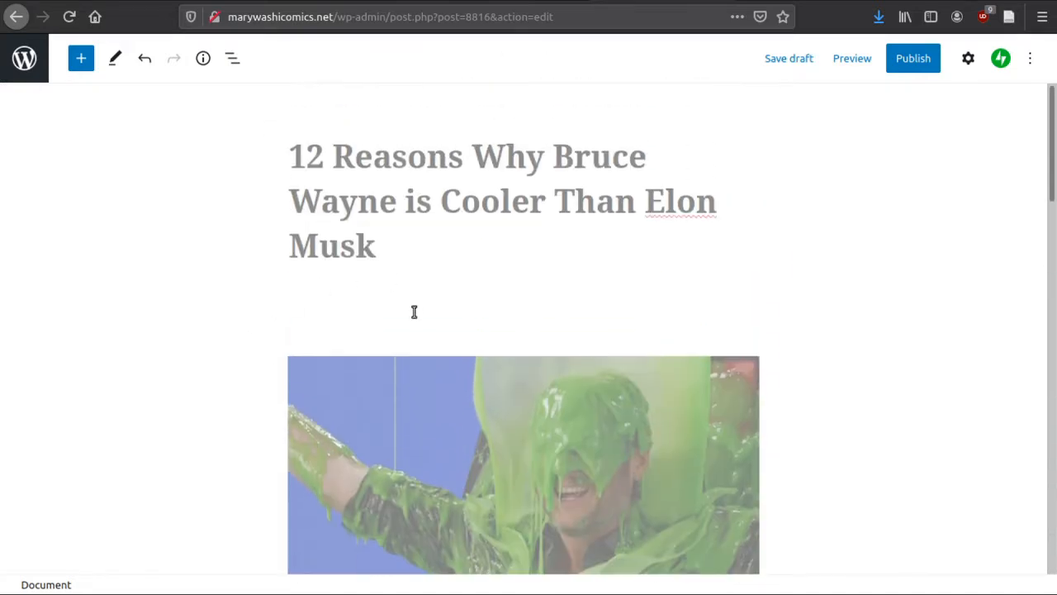
left_click(414, 311)
left_click(385, 256)
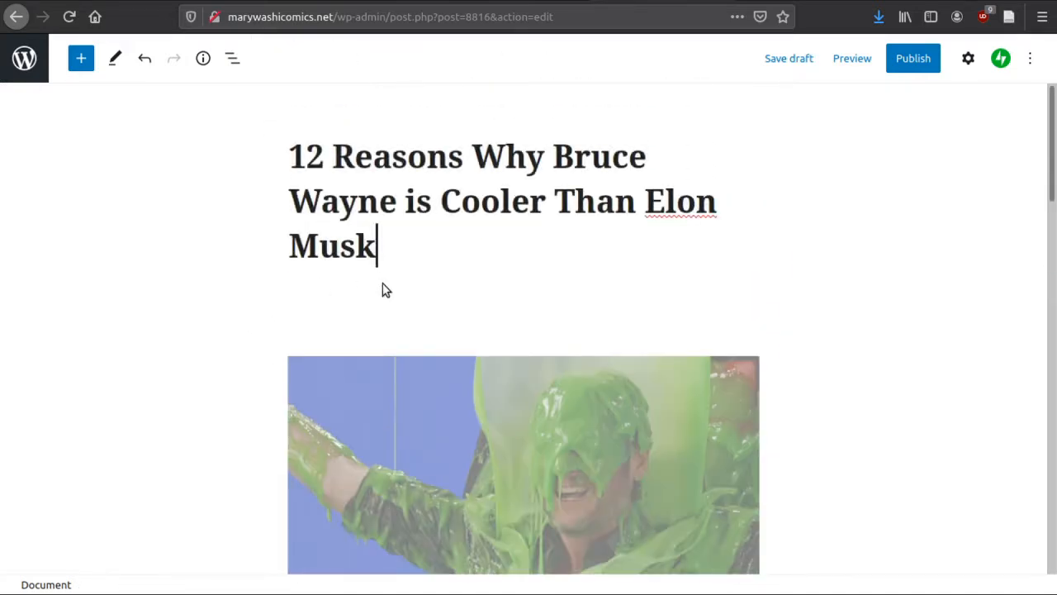
key("ctrl+v")
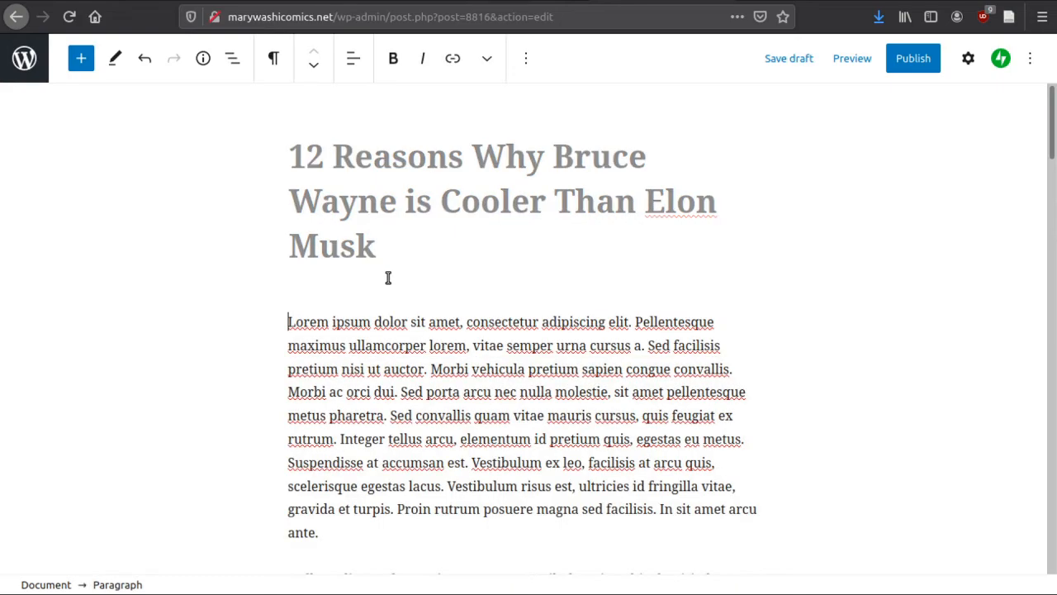
scroll(388, 277, "down", 15)
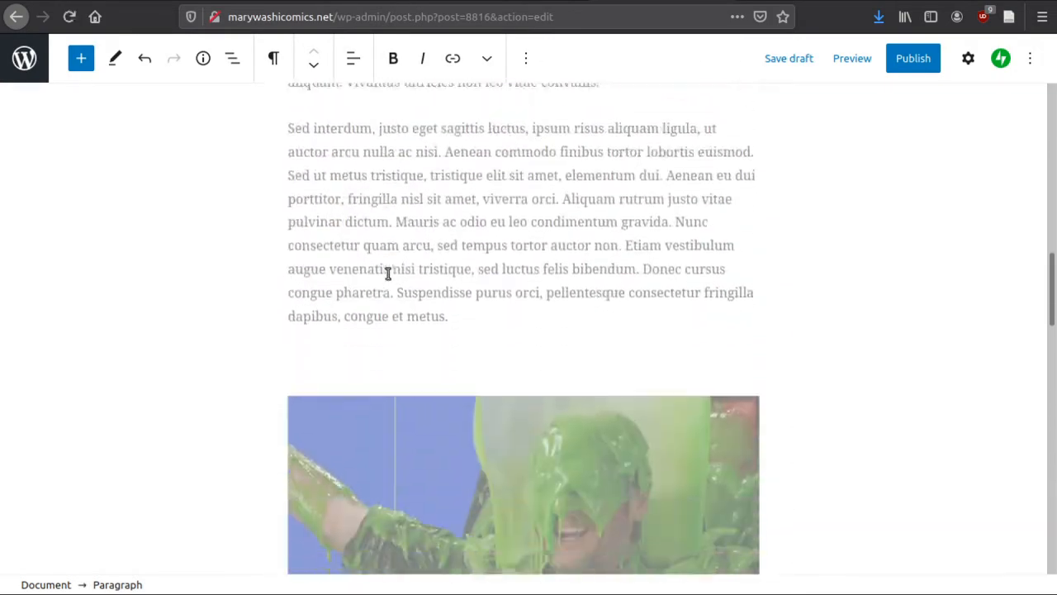
left_click(529, 230)
scroll(537, 272, "up", 4)
scroll(533, 260, "up", 10)
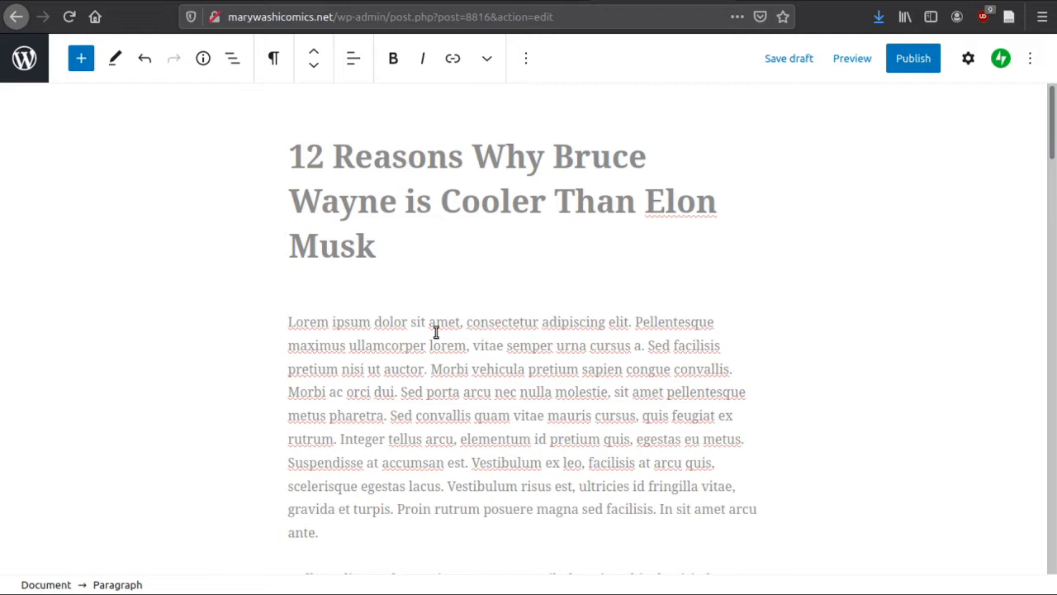
left_click_drag(469, 322, 608, 321)
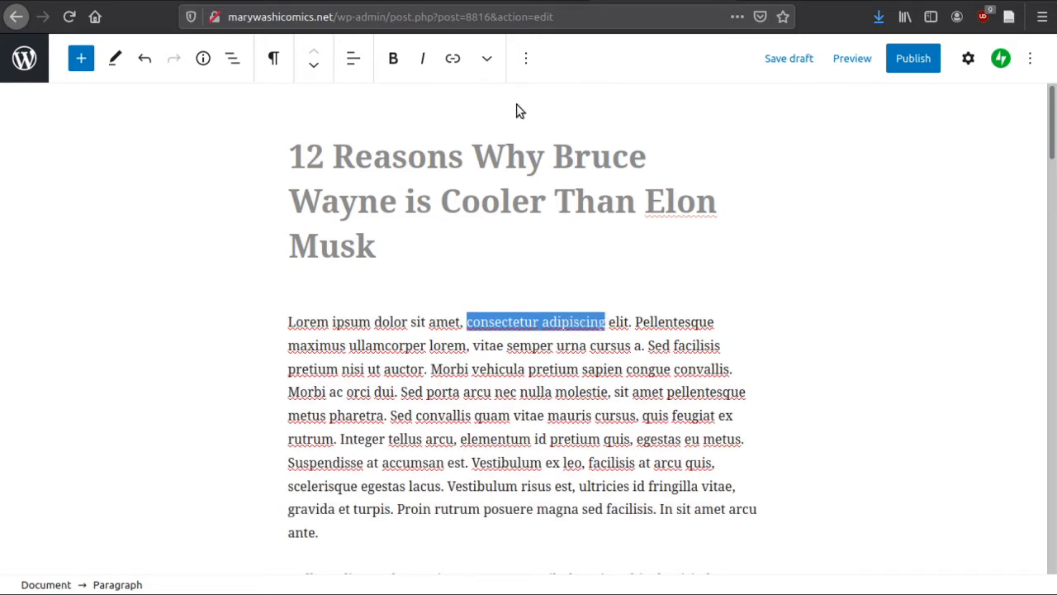
left_click(452, 58)
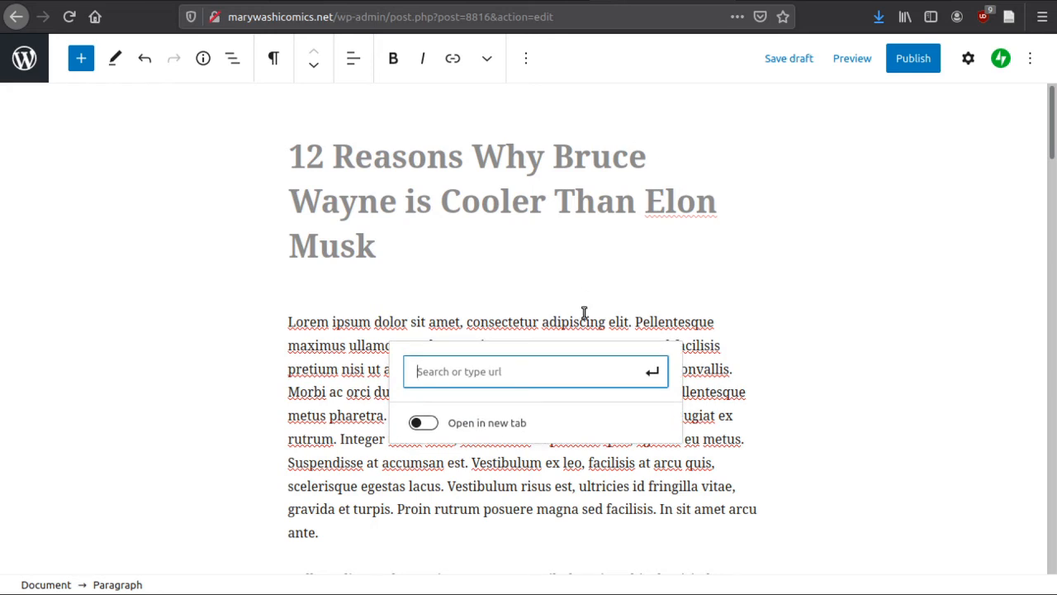
type("hit")
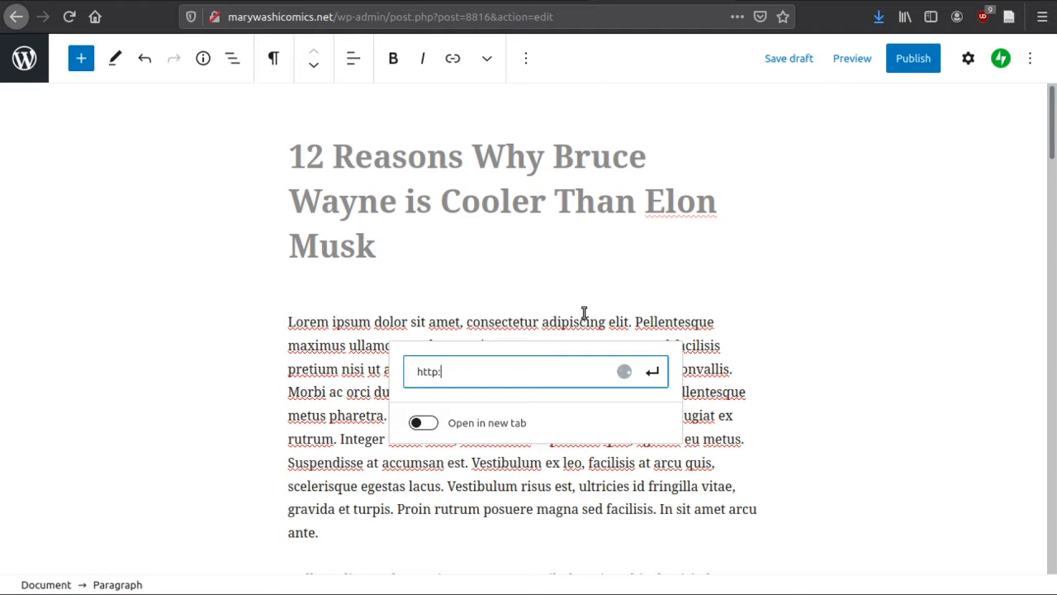
type("p://ww")
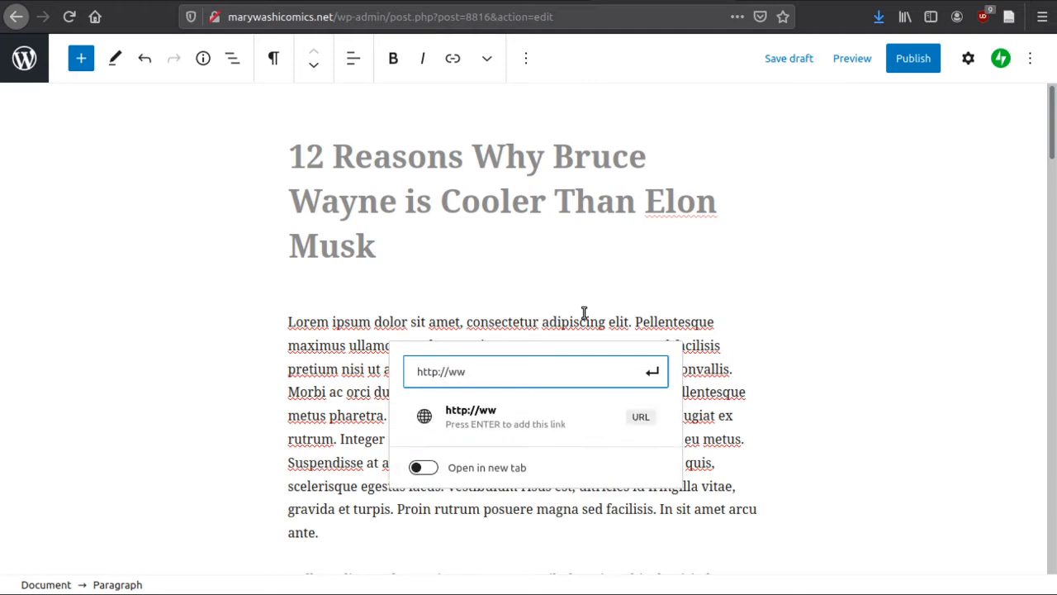
type("w.google.com")
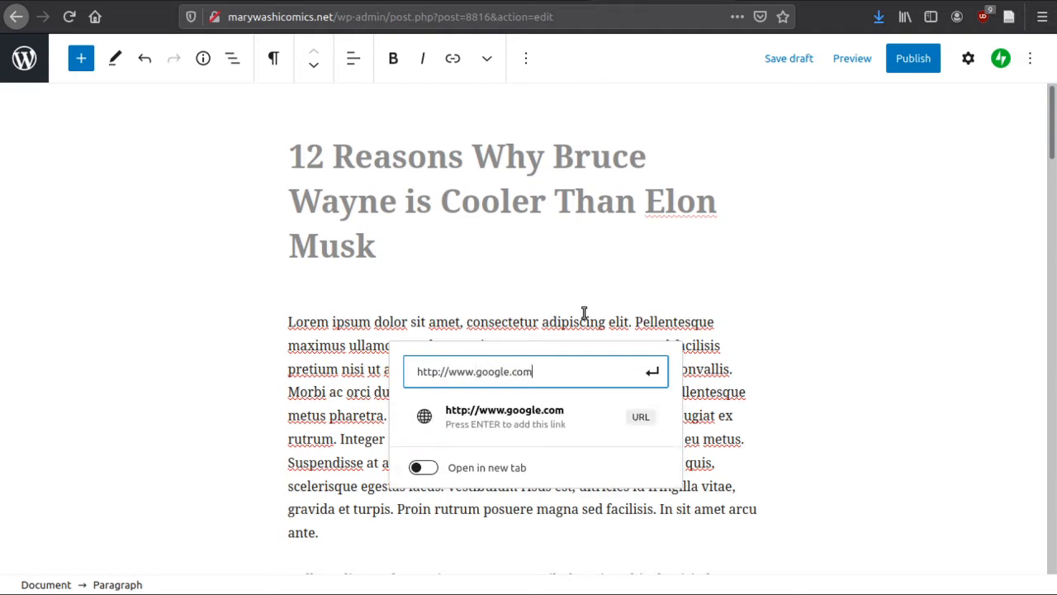
key("Return")
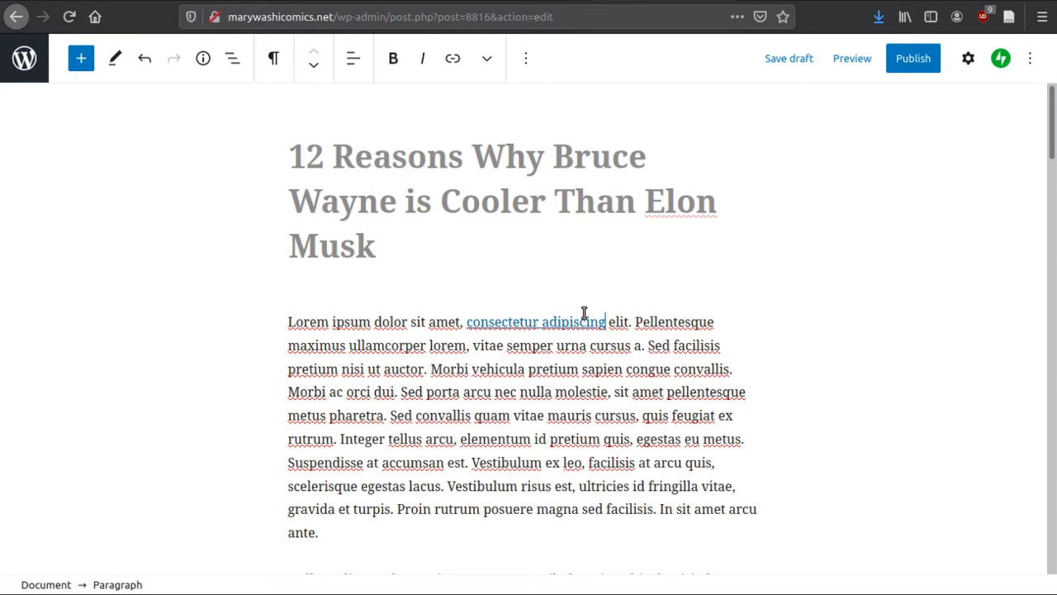
left_click(336, 539)
key("Return")
type("http://")
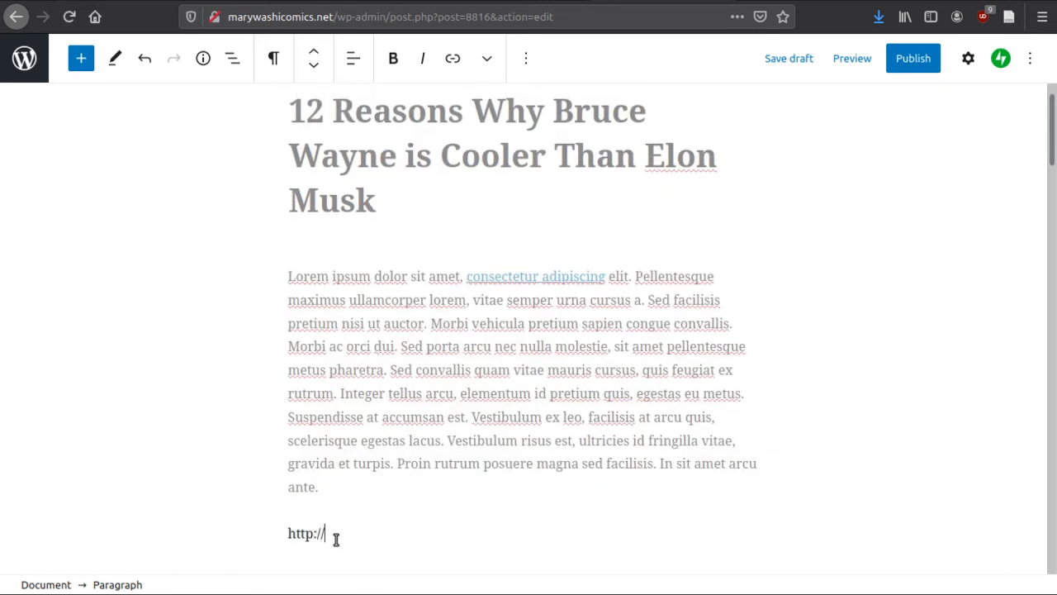
type("www.google.com")
key("Return")
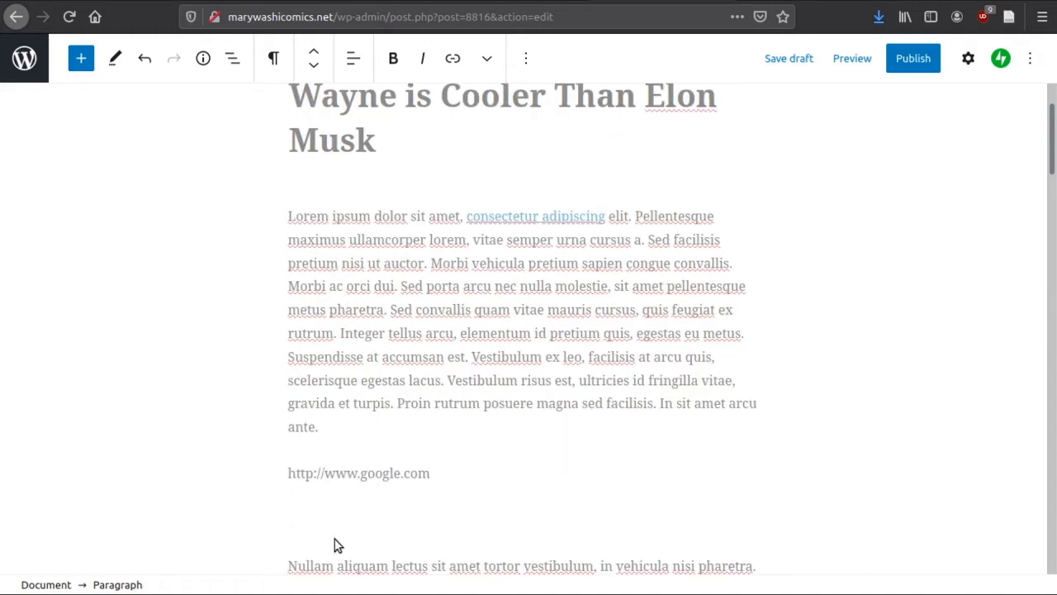
Delete the plain-text Google URL from the paragraph below the first body paragraph
left_click(383, 473)
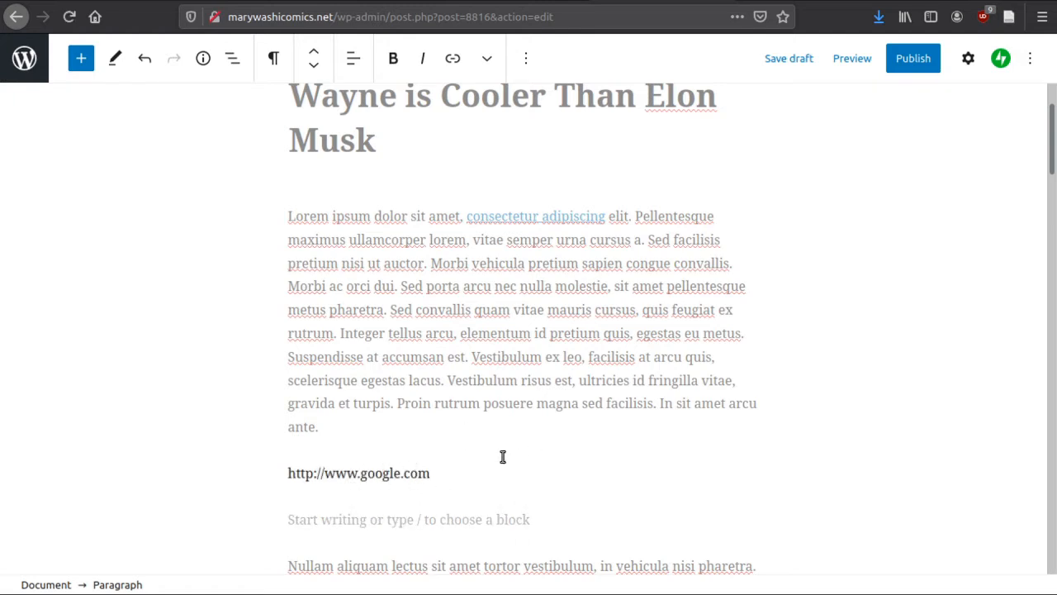
triple_click(373, 474)
key("BackSpace")
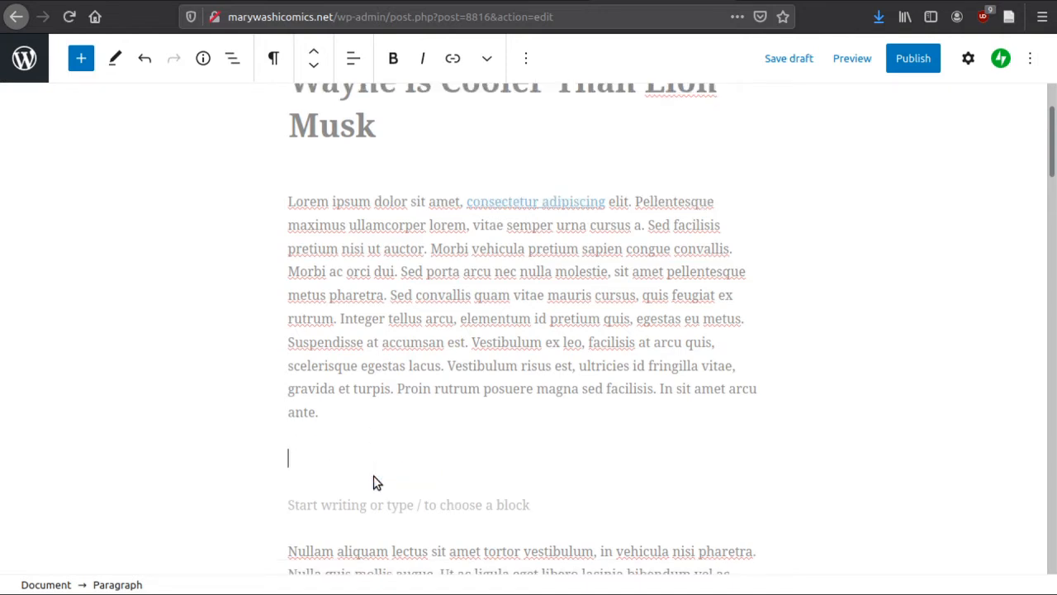
Open the first body paragraph's block settings and examine its typography, color, text and formatting options
scroll(670, 371, "up", 3)
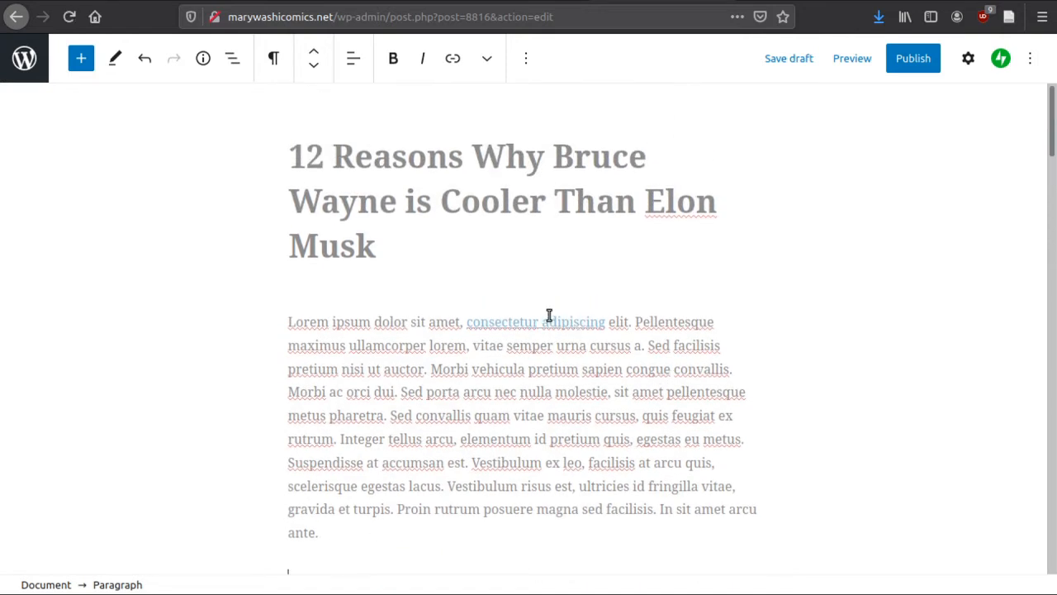
left_click(505, 335)
left_click(538, 489)
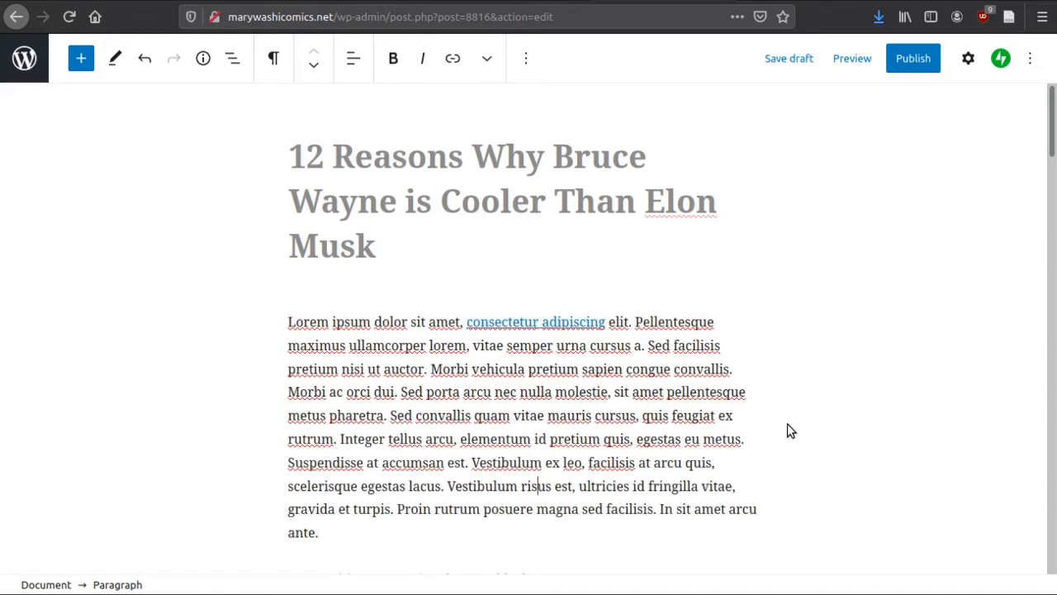
left_click(968, 59)
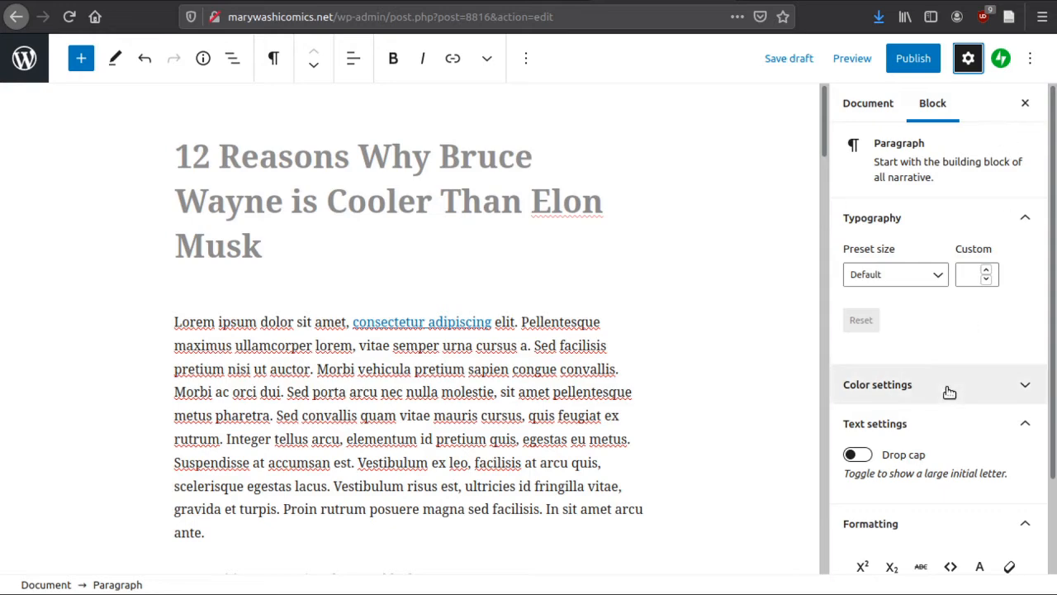
scroll(940, 231, "down", 2)
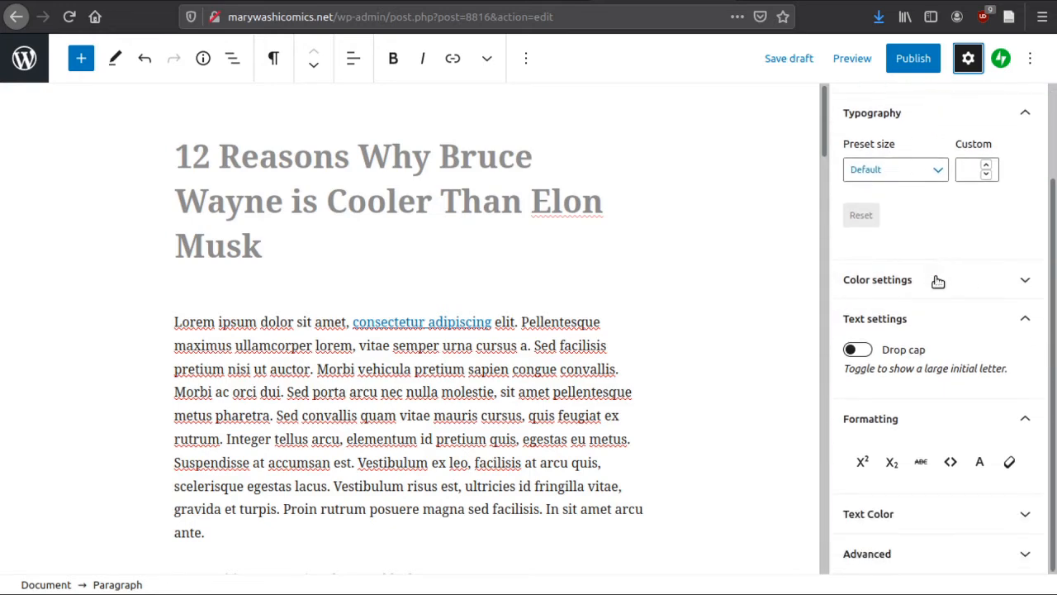
scroll(941, 289, "up", 2)
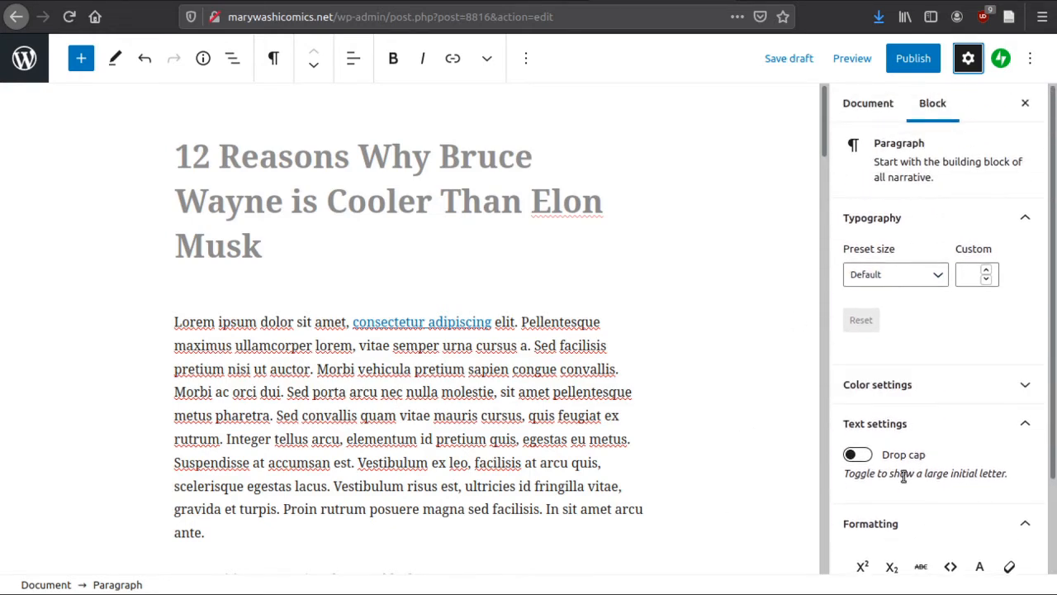
Assign the post to the Article category in the document settings
left_click(882, 104)
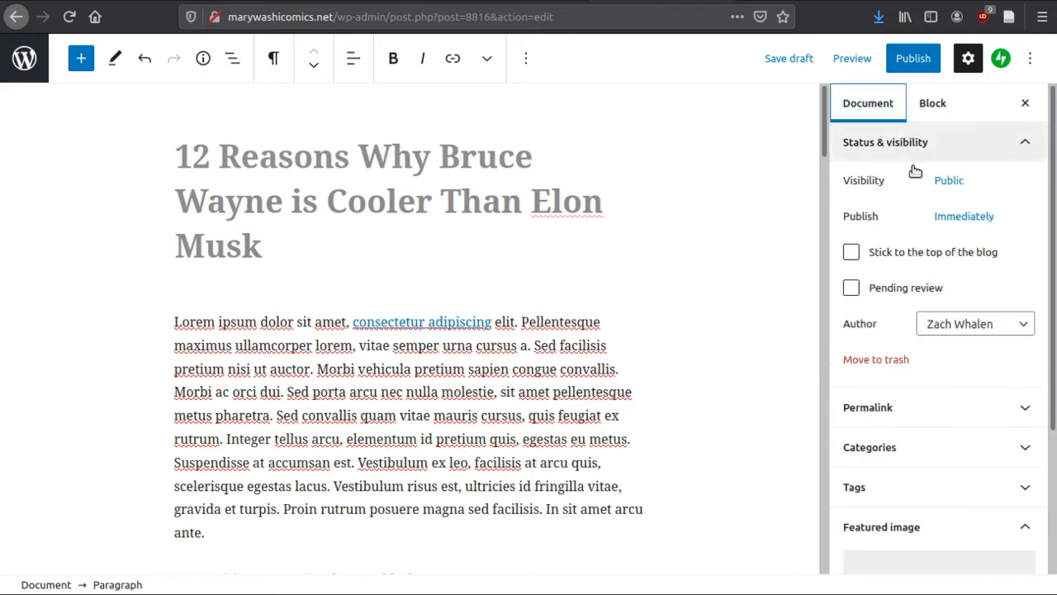
scroll(942, 387, "down", 2)
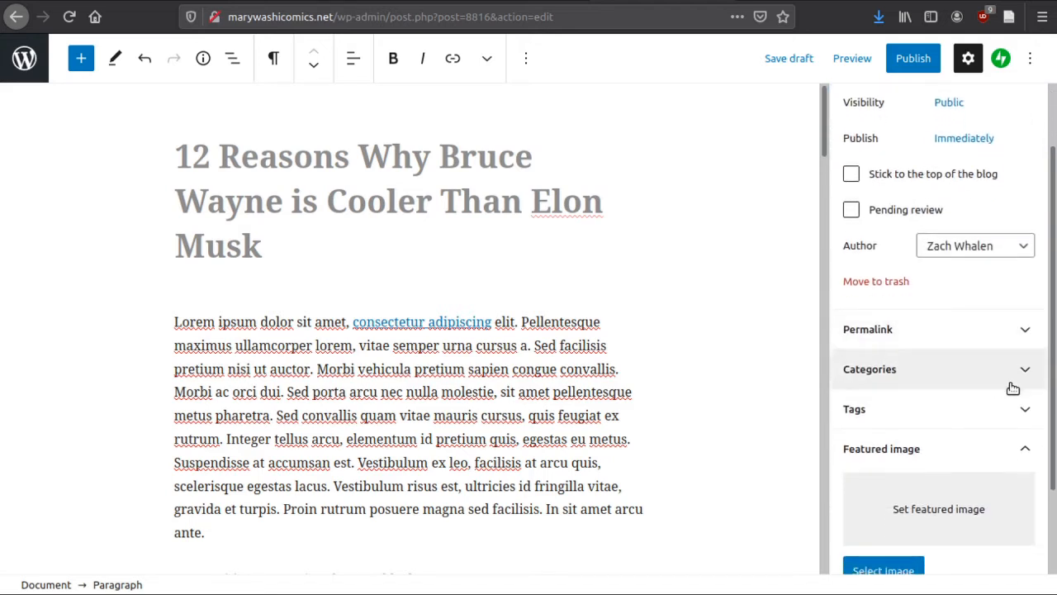
left_click(997, 383)
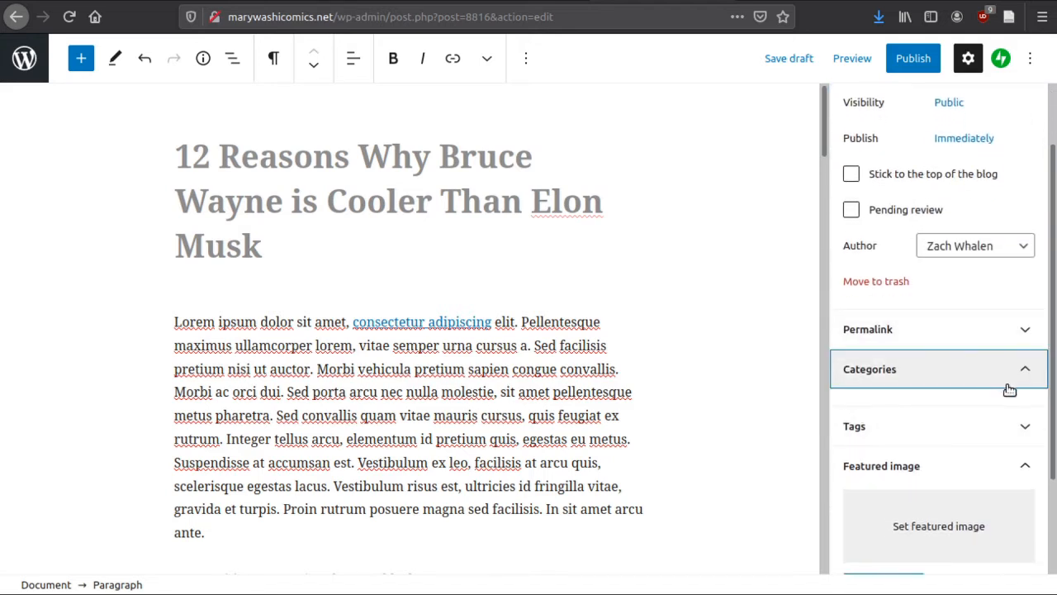
scroll(1041, 380, "down", 3)
scroll(983, 351, "down", 5)
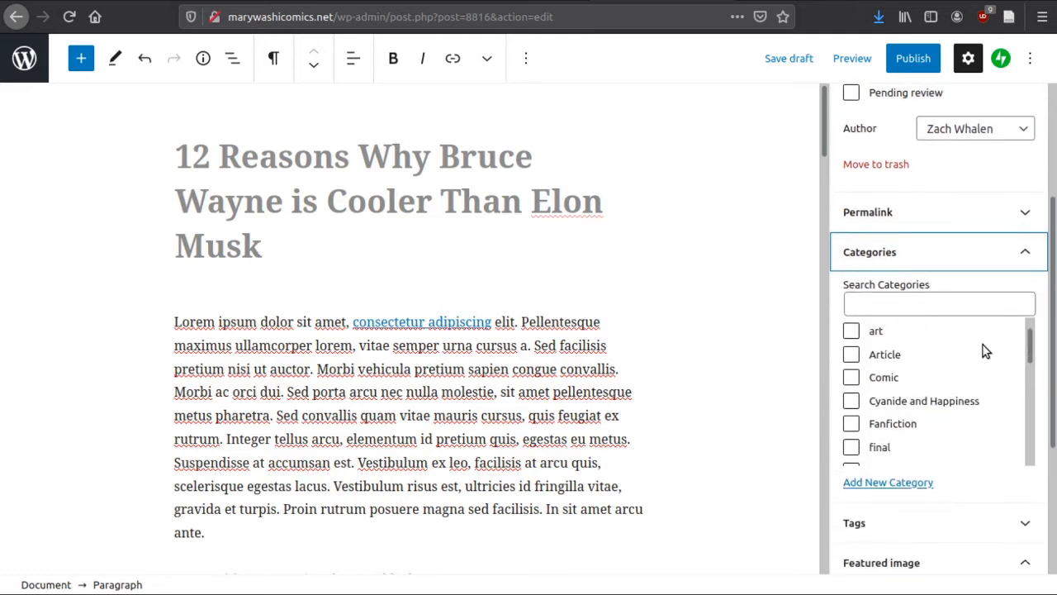
scroll(983, 357, "up", 5)
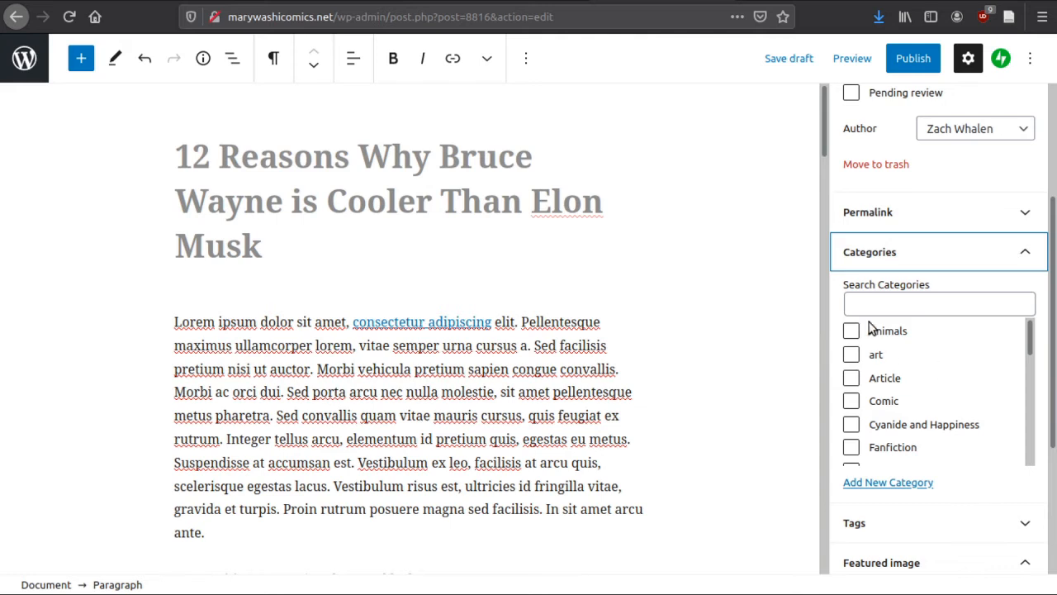
left_click(853, 377)
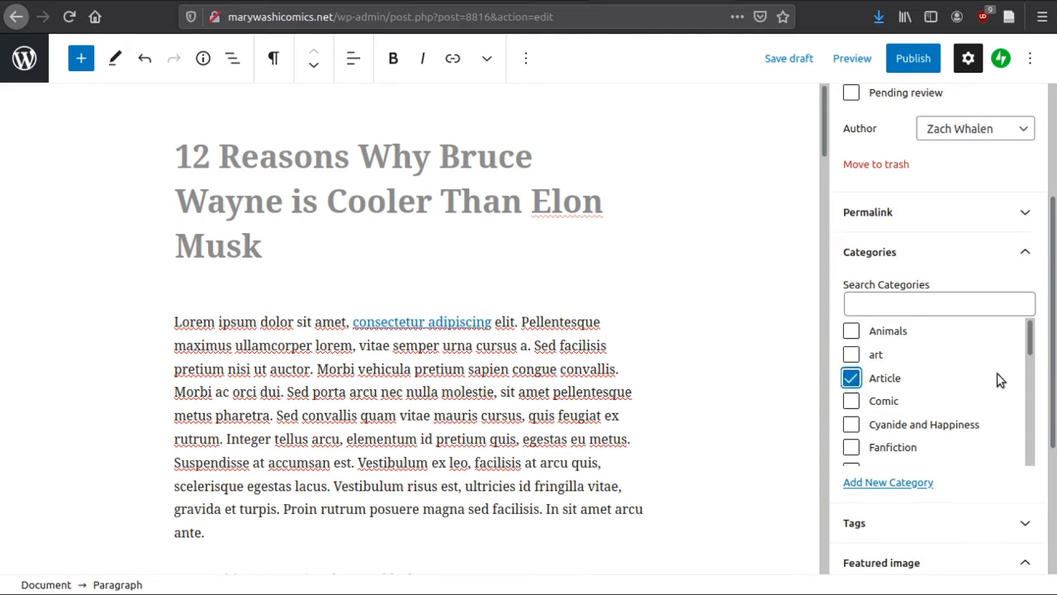
left_click(1030, 253)
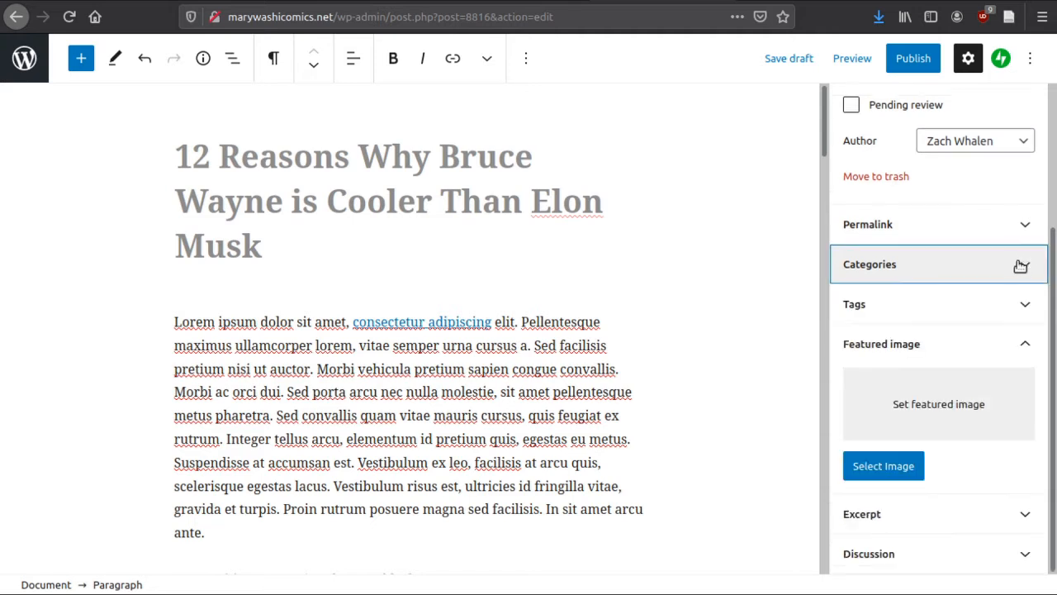
Try elon musk as a post tag and replace it with the tag Batman
left_click(1004, 307)
left_click(965, 357)
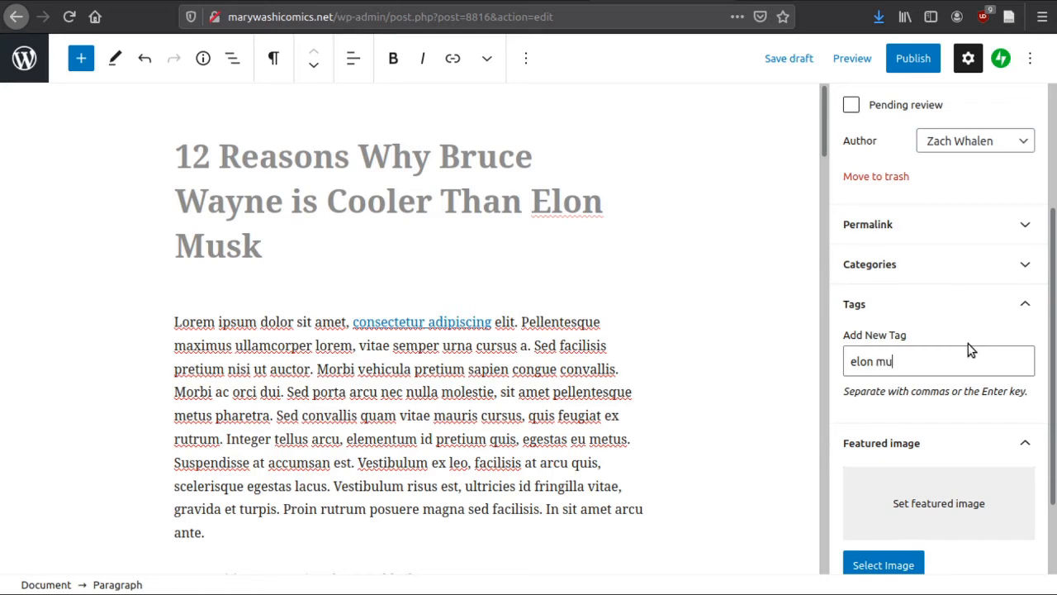
type("elon musk")
key("Return")
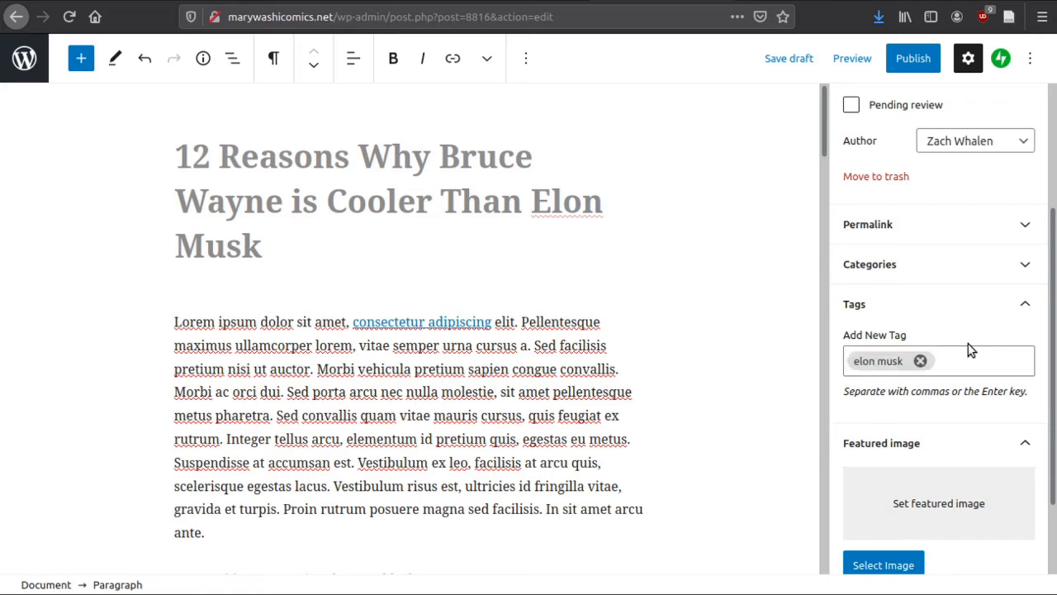
key("BackSpace")
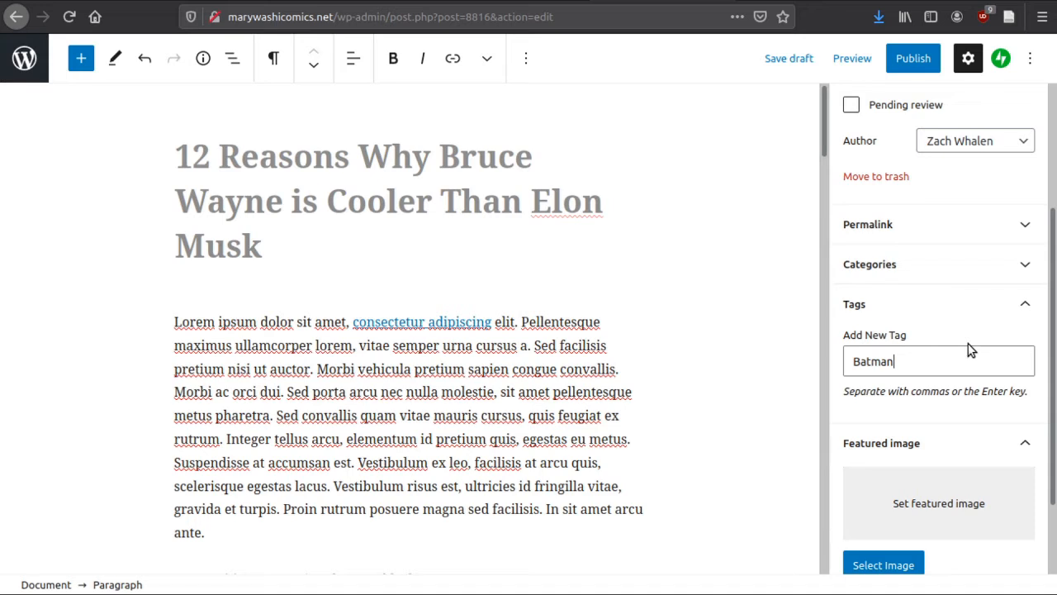
key("Return")
key("BackSpace")
scroll(996, 339, "down", 3)
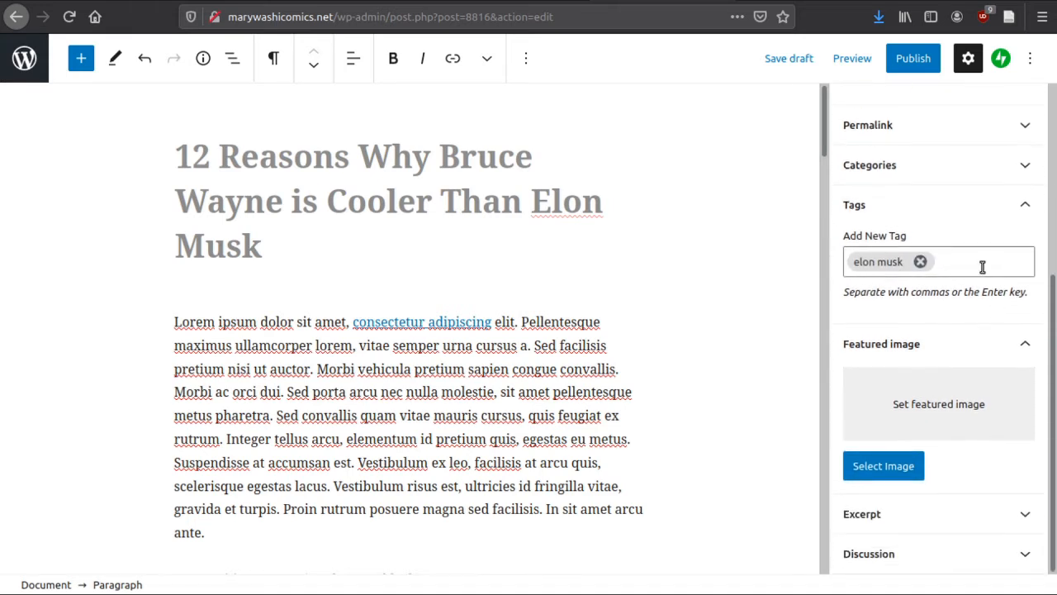
scroll(981, 265, "up", 1)
scroll(999, 252, "down", 1)
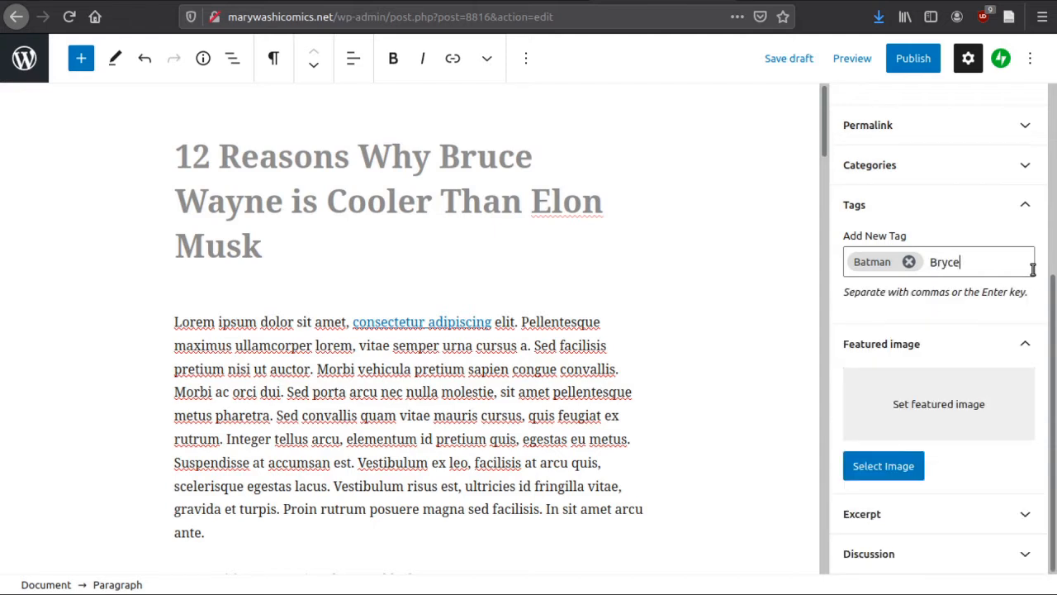
Correct the misspelled first name in the tag entry and try to add Bruce Wayne as a second tag
key("BackSpace")
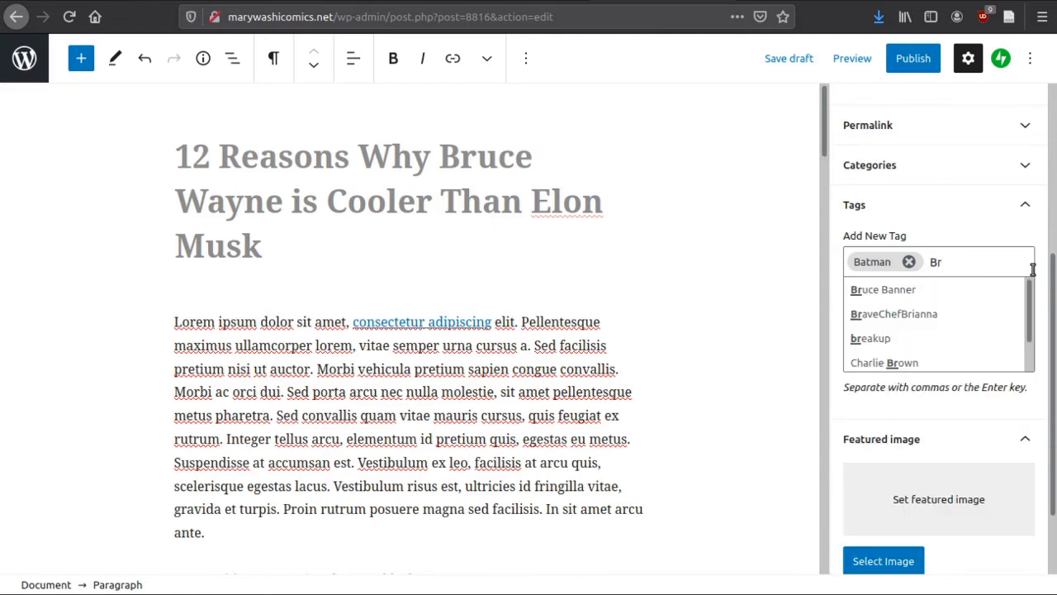
type("uce")
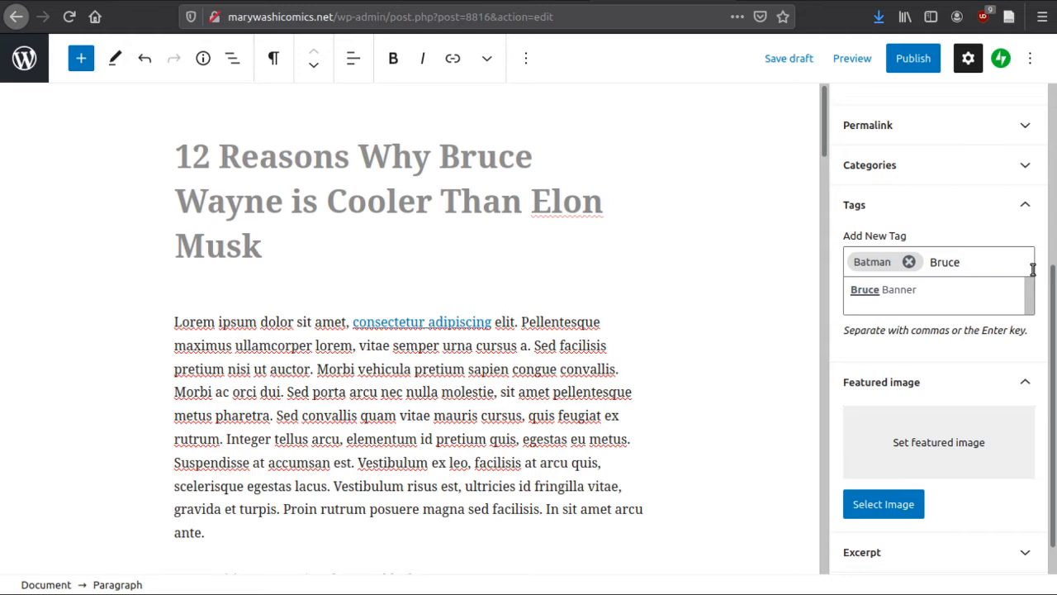
type(" Way")
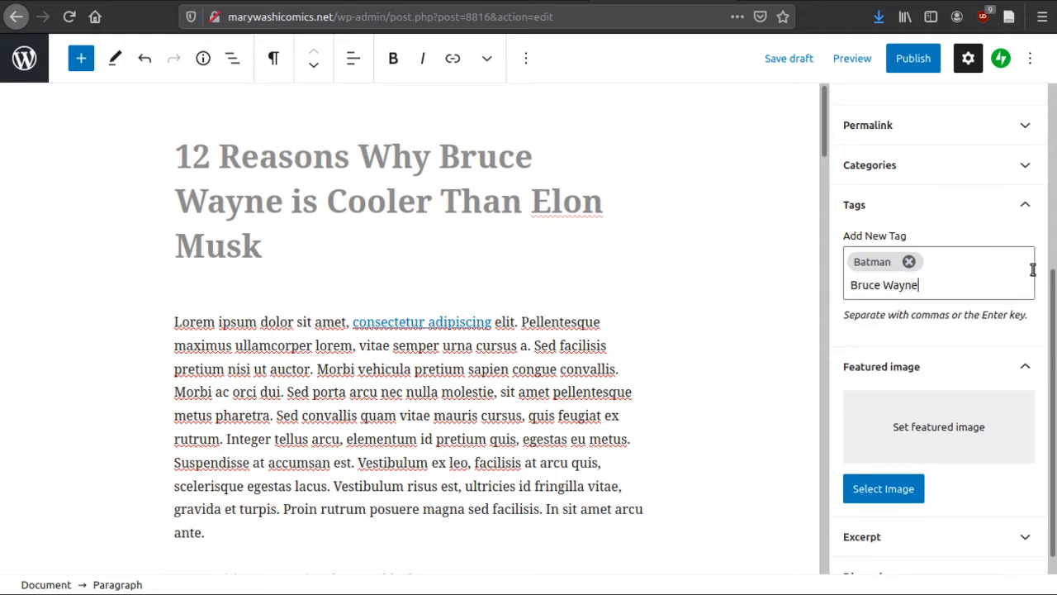
type("ne")
key("Return")
key("BackSpace")
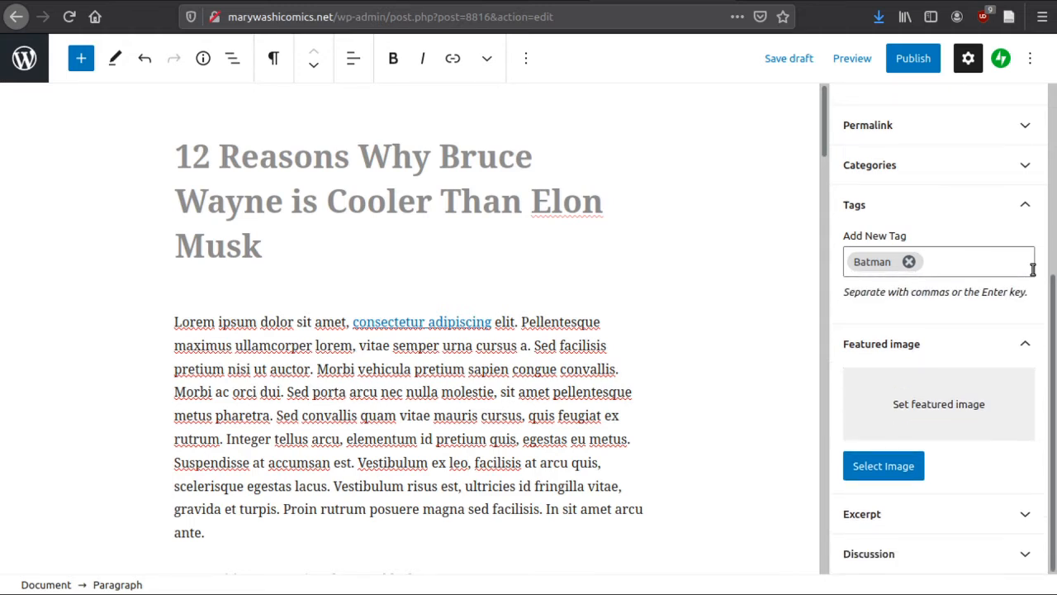
Add the post tag Bruce Wayne alongside Batman and clear the repeated entry from the tag field
scroll(947, 263, "up", 3)
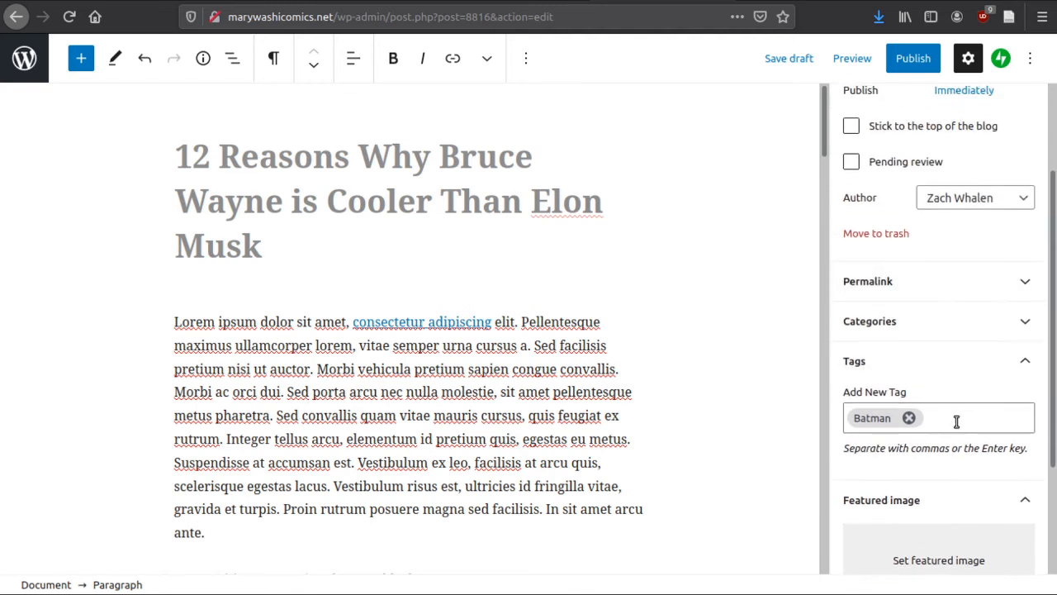
type("Bruc")
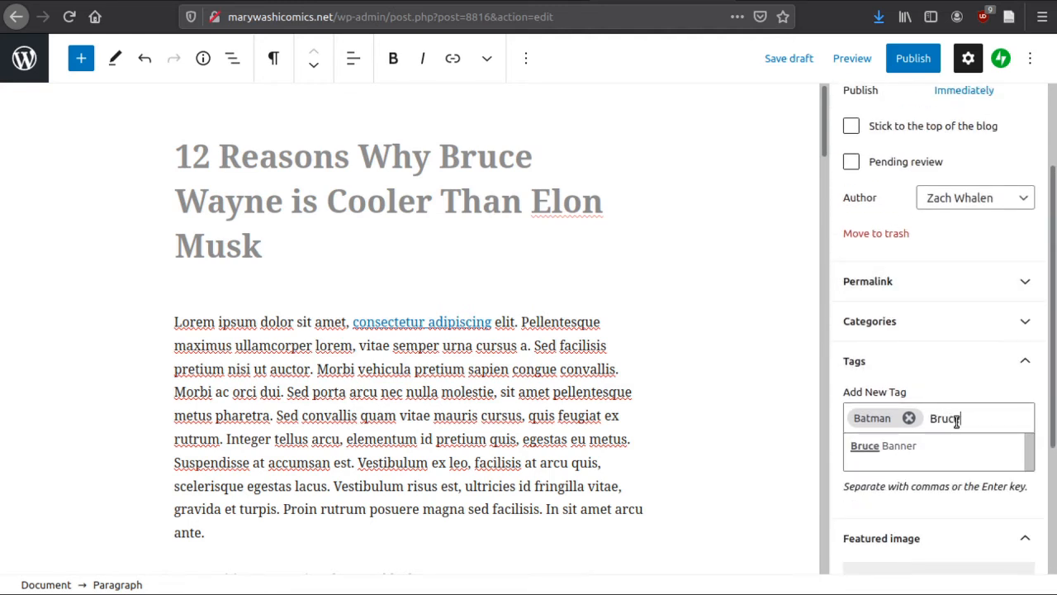
type("e Wayne")
key("Return")
type("Bruce W")
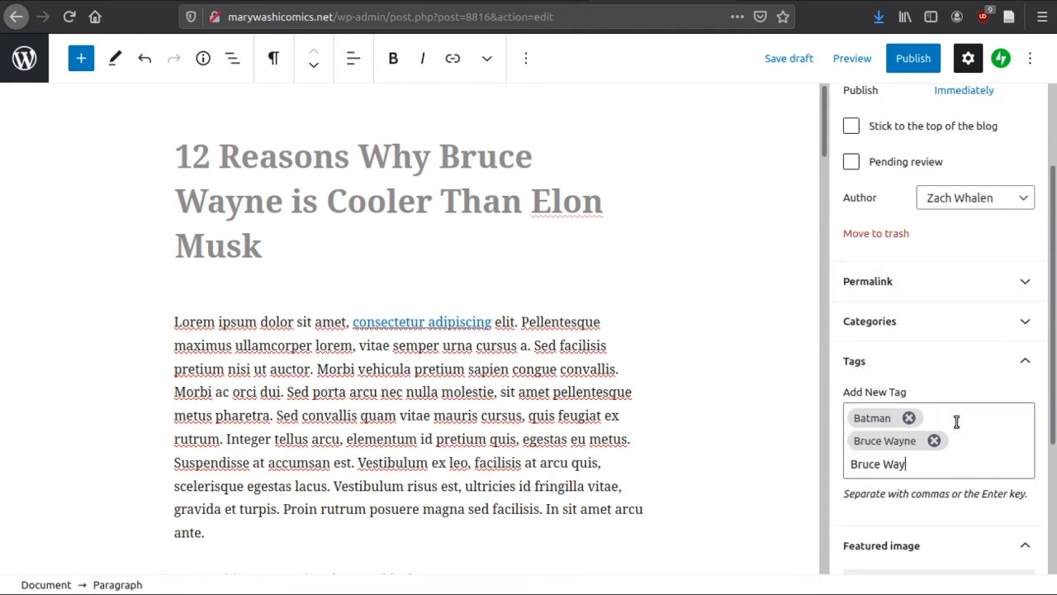
type("ay")
key("BackSpace")
key("BackSpace")
key("BackSpace")
key("BackSpace")
key("BackSpace")
key("BackSpace")
key("BackSpace")
key("BackSpace")
key("BackSpace")
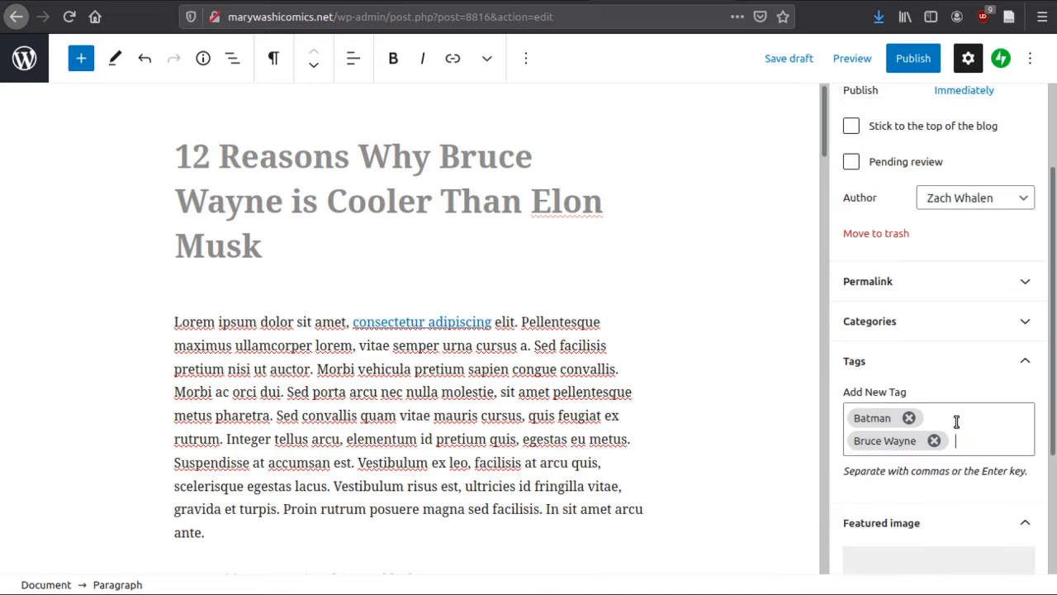
Set slimed.jpg from the media library as the post's featured image
scroll(927, 467, "down", 3)
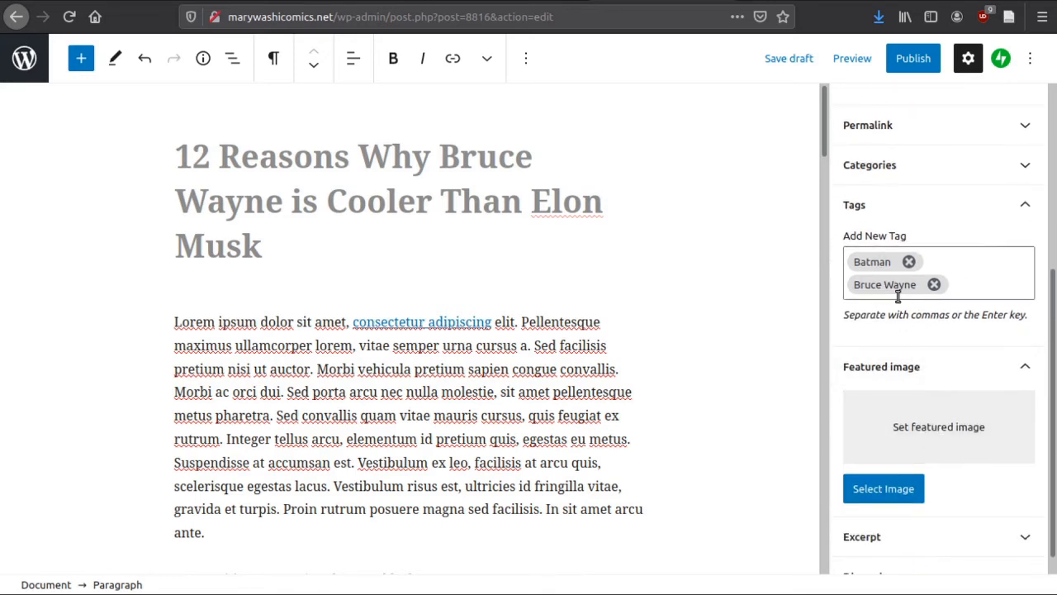
scroll(950, 450, "down", 1)
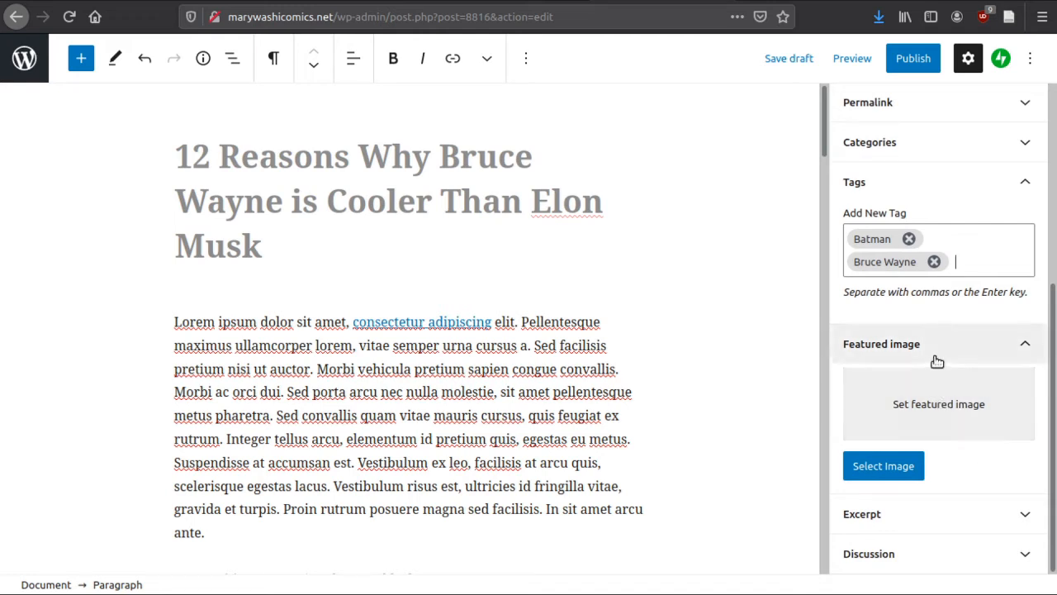
left_click(939, 406)
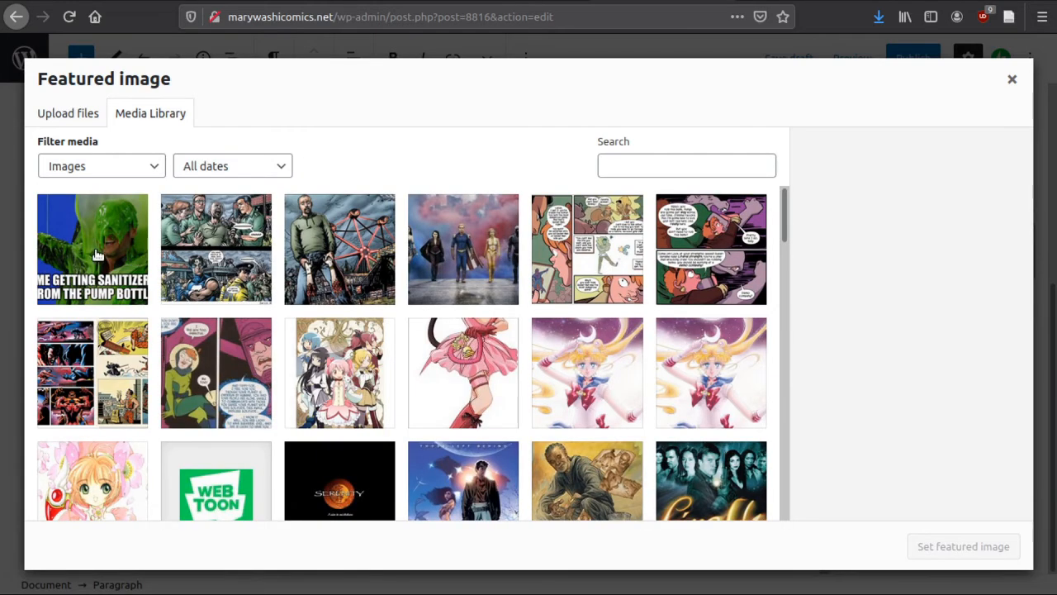
left_click(95, 254)
scroll(464, 256, "down", 3)
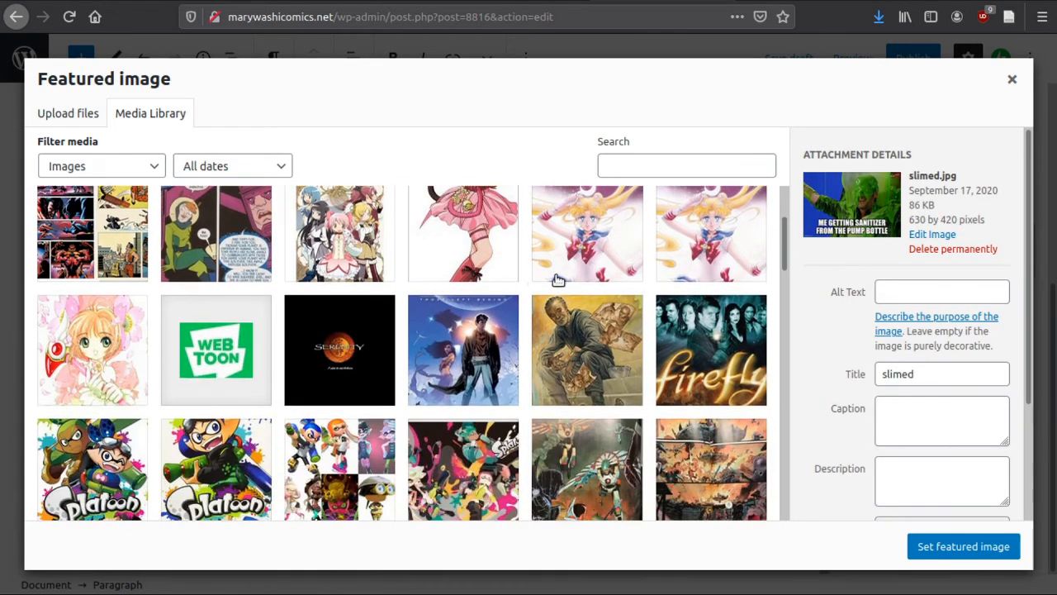
scroll(603, 413, "up", 1)
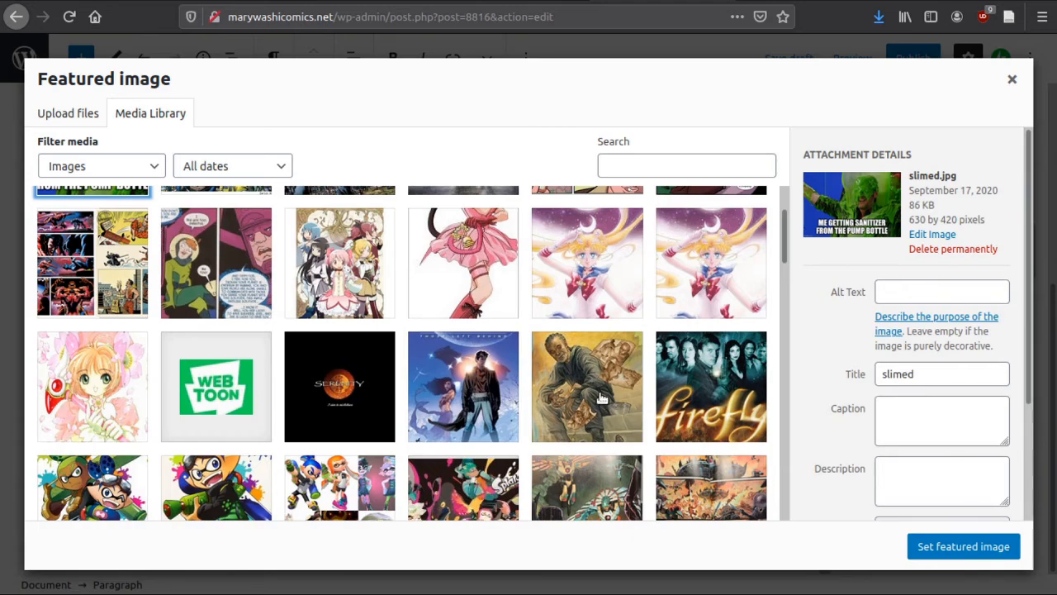
left_click(974, 555)
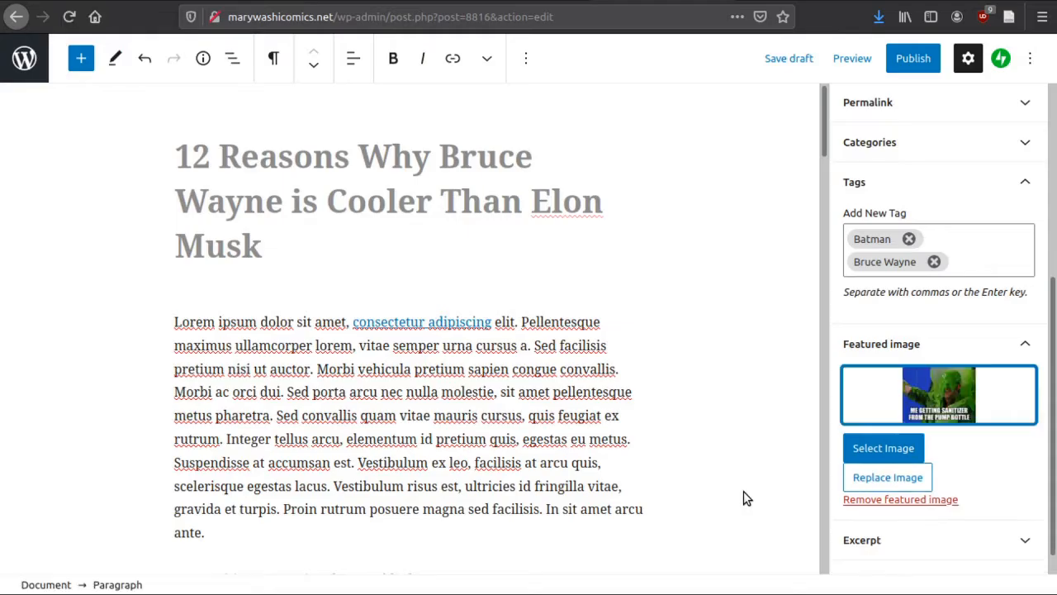
Preview the post in a new tab and review its featured image, title, body text, category, tags and comment area
left_click(852, 64)
left_click(727, 209)
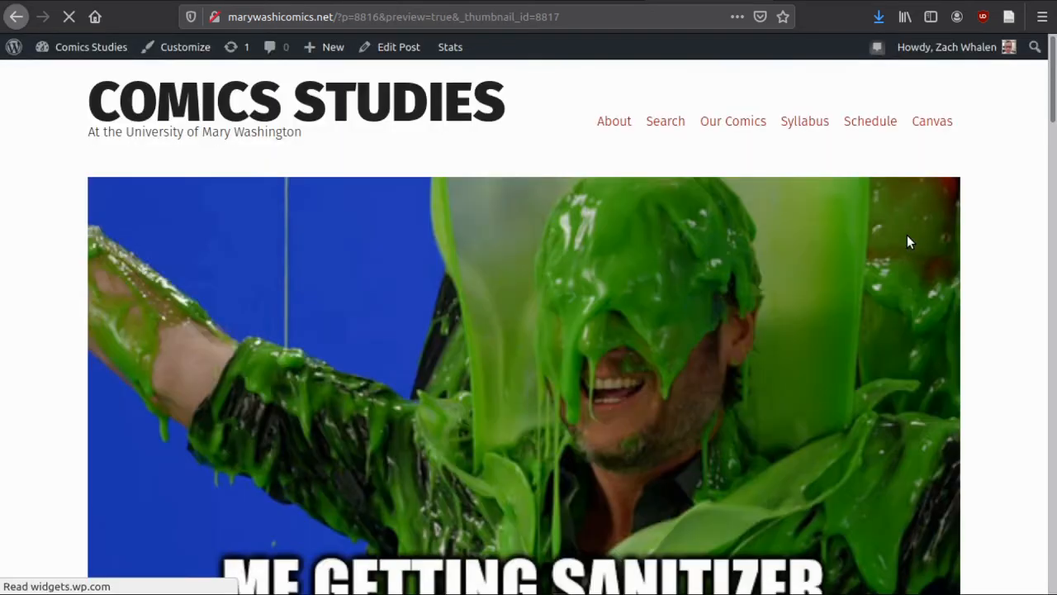
scroll(702, 302, "down", 1)
scroll(702, 308, "down", 8)
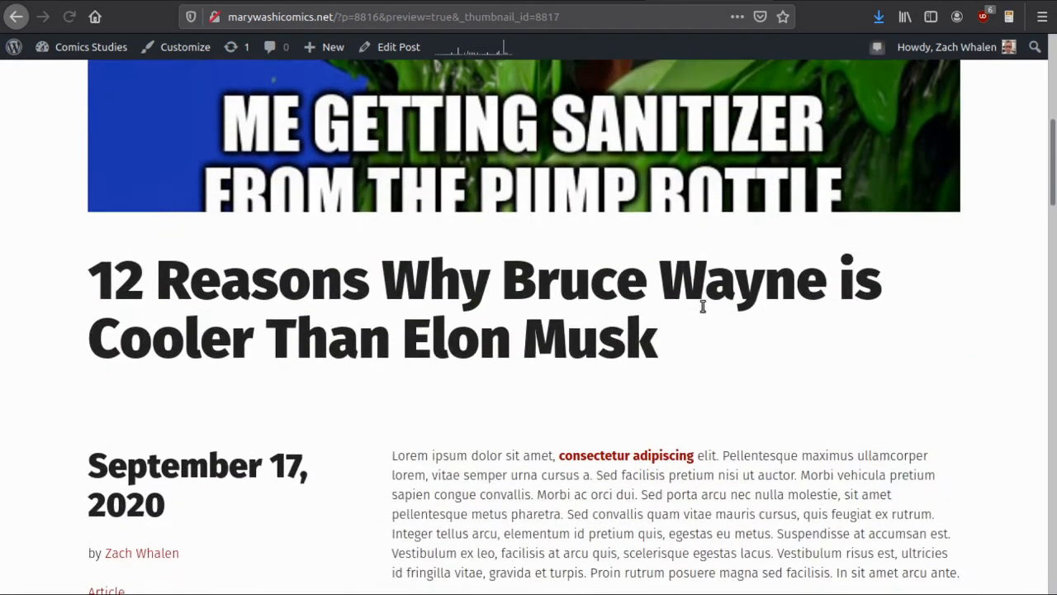
scroll(871, 368, "down", 7)
scroll(823, 347, "down", 9)
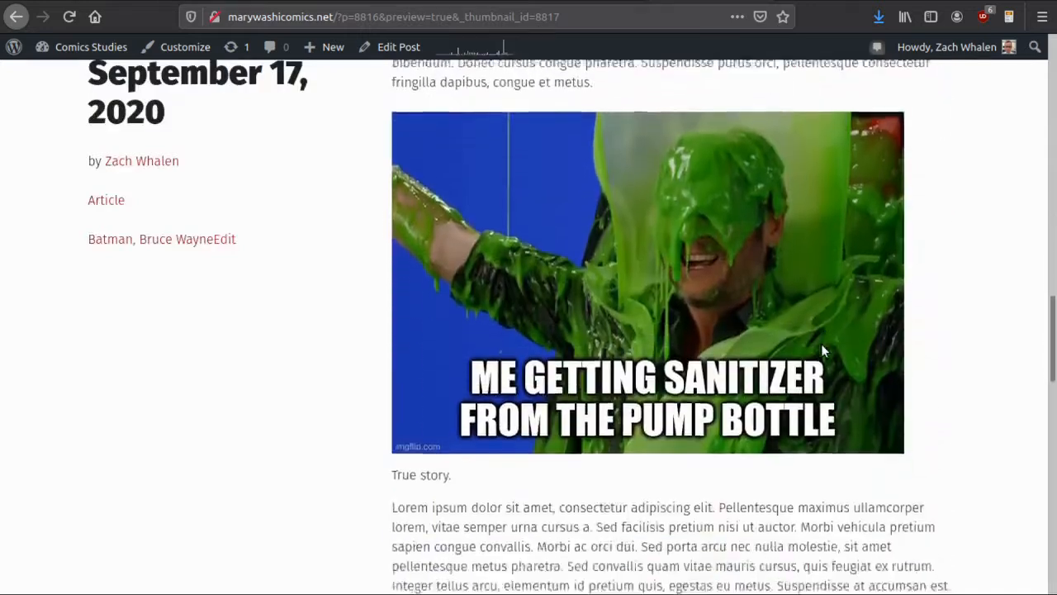
scroll(471, 438, "down", 2)
scroll(470, 437, "down", 4)
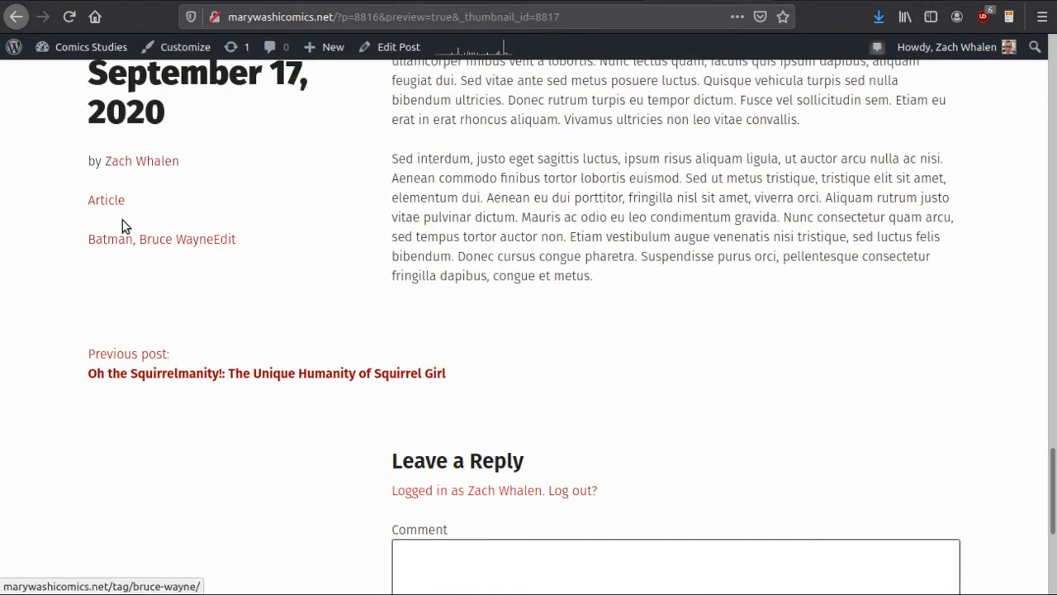
scroll(578, 367, "down", 4)
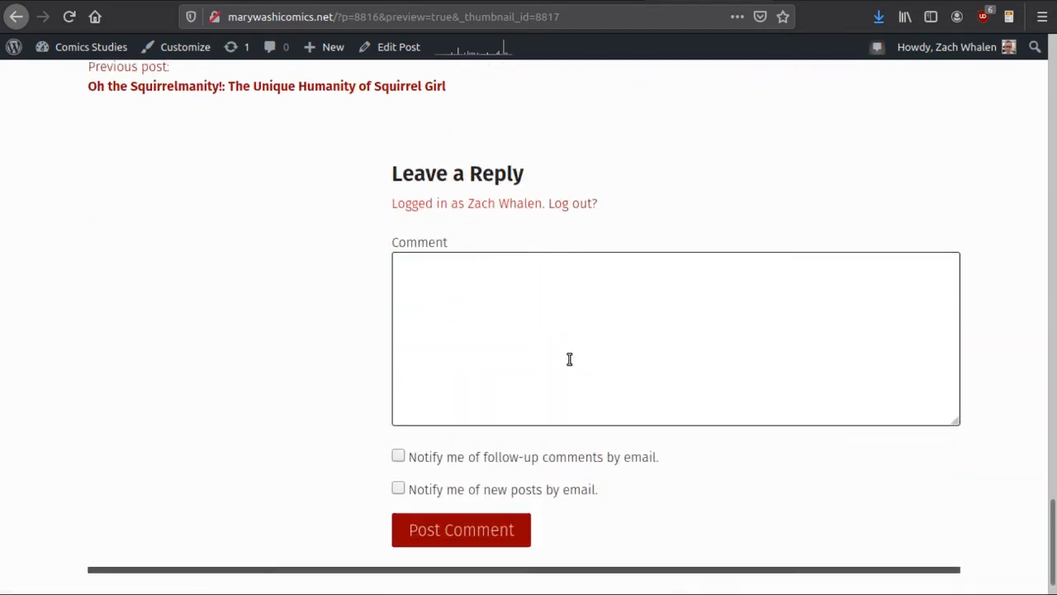
scroll(752, 380, "up", 8)
scroll(746, 378, "up", 20)
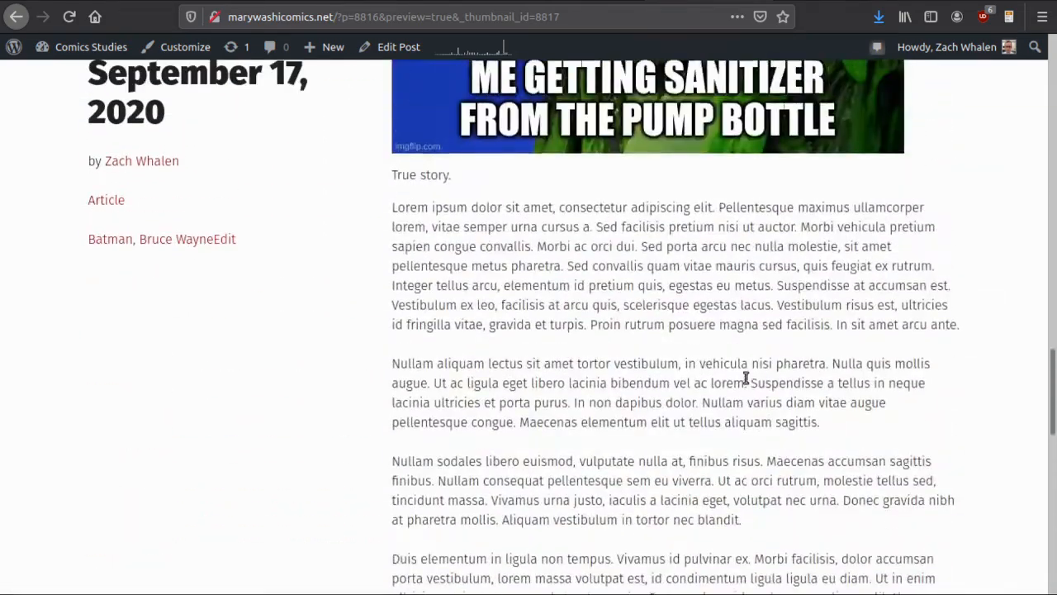
scroll(746, 377, "up", 5)
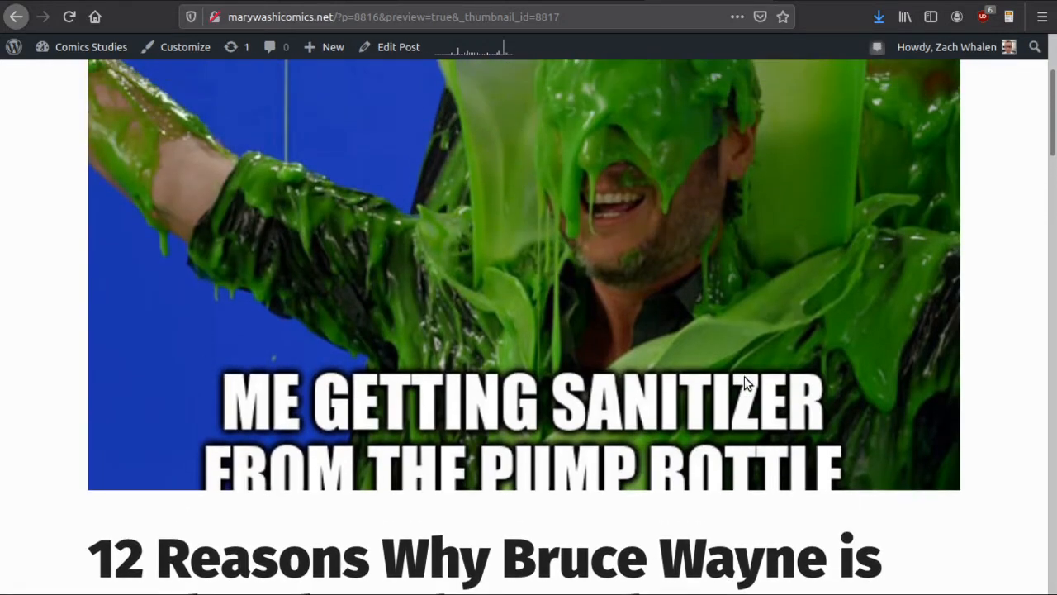
scroll(708, 303, "down", 10)
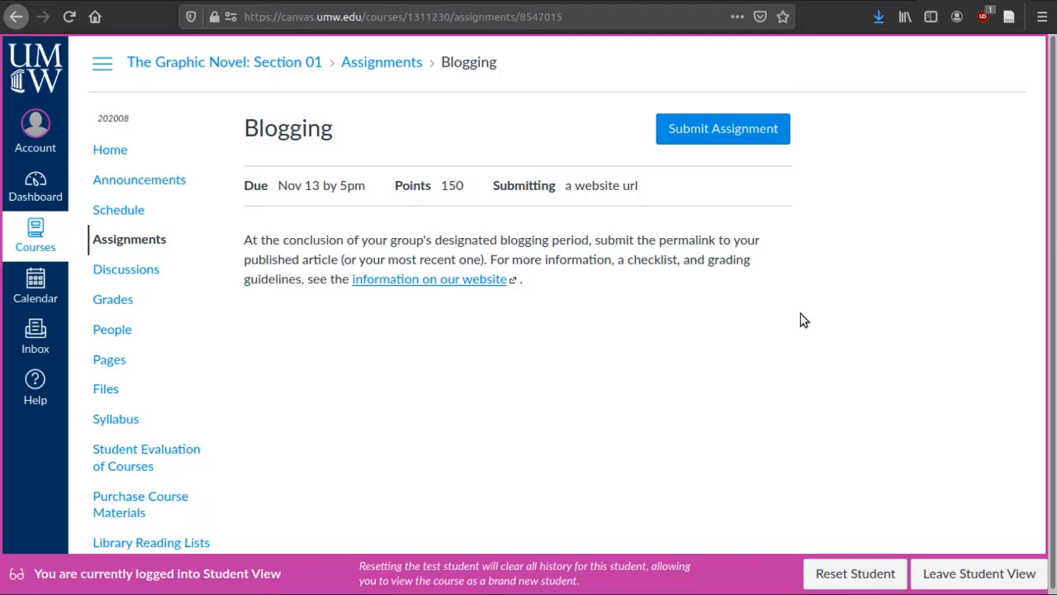
Switch to Canvas and open the submission form of the Blogging assignment
left_click(735, 133)
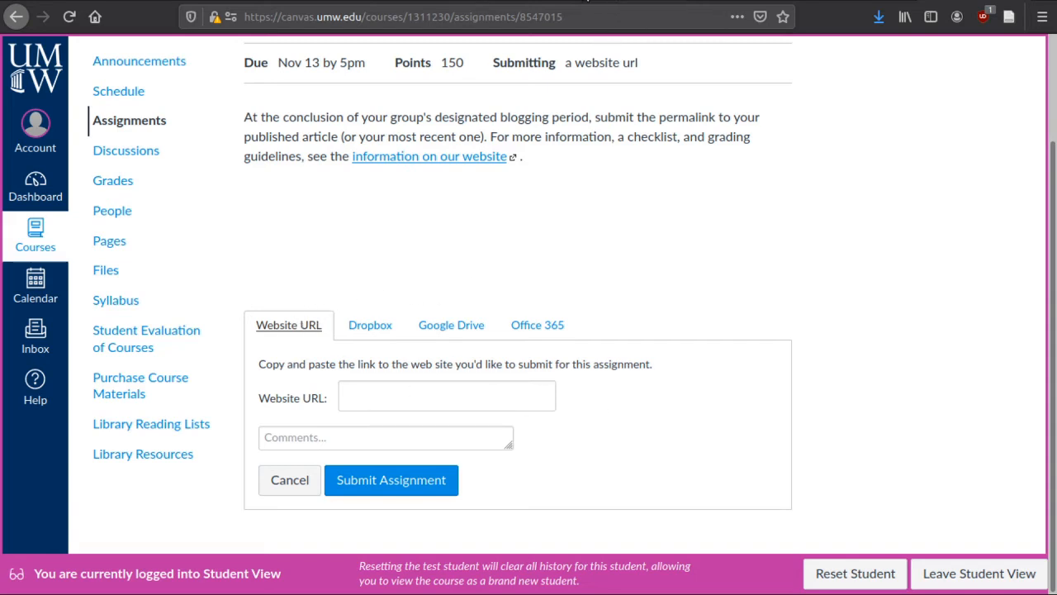
Return to the post preview, highlight preview=true in its address, and close the preview to get back to the editor
left_click(581, 0)
left_click(420, 22)
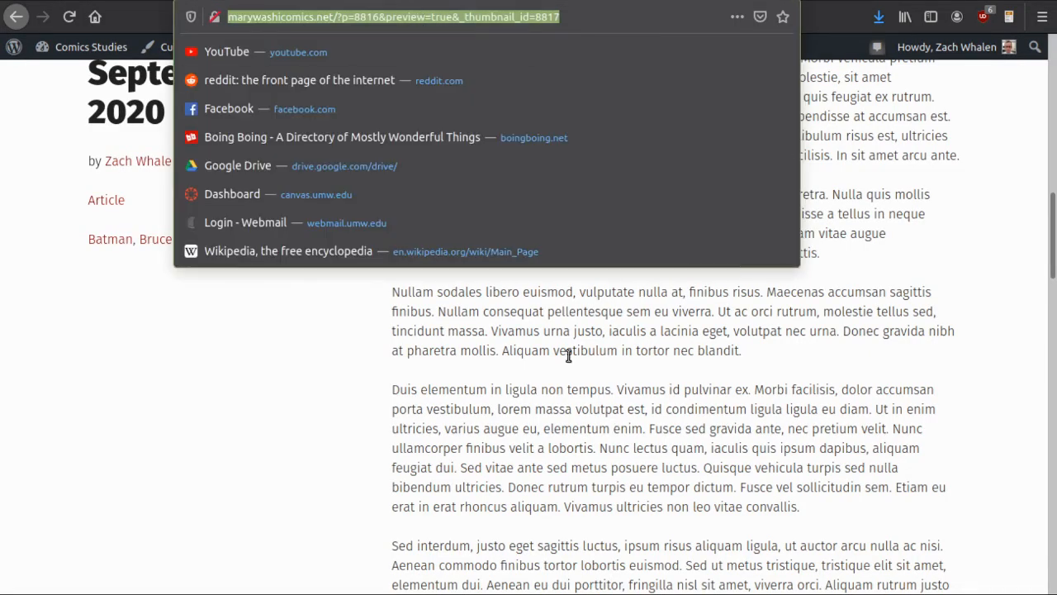
left_click(582, 332)
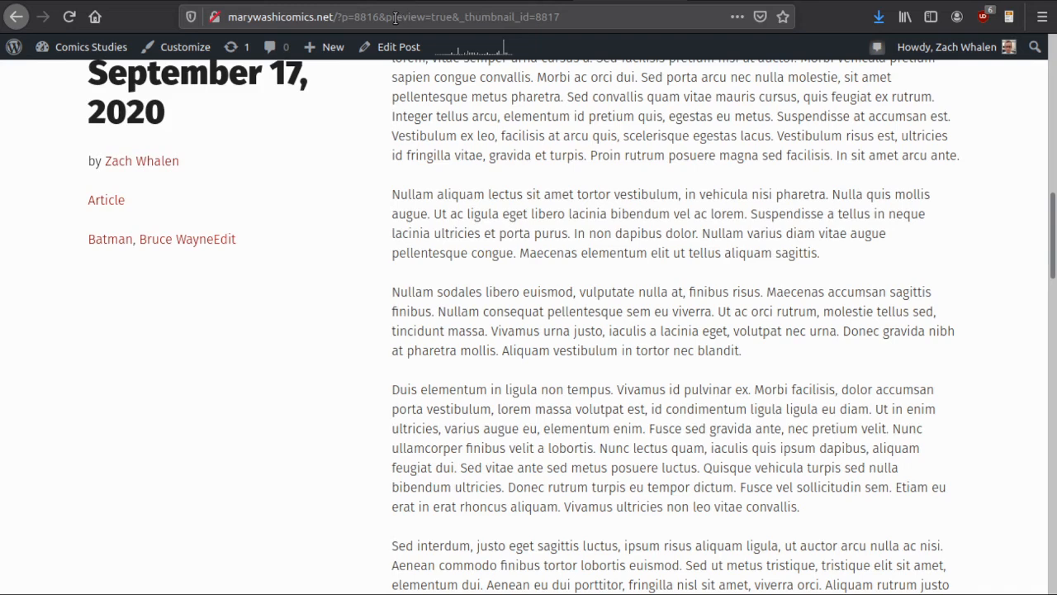
left_click_drag(386, 16, 455, 17)
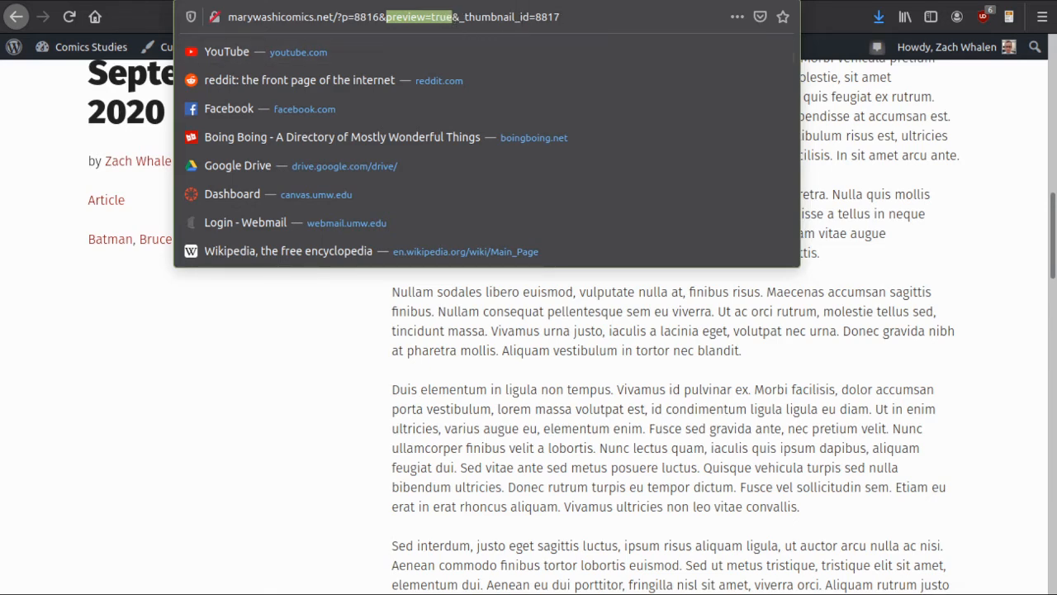
key("ctrl+w")
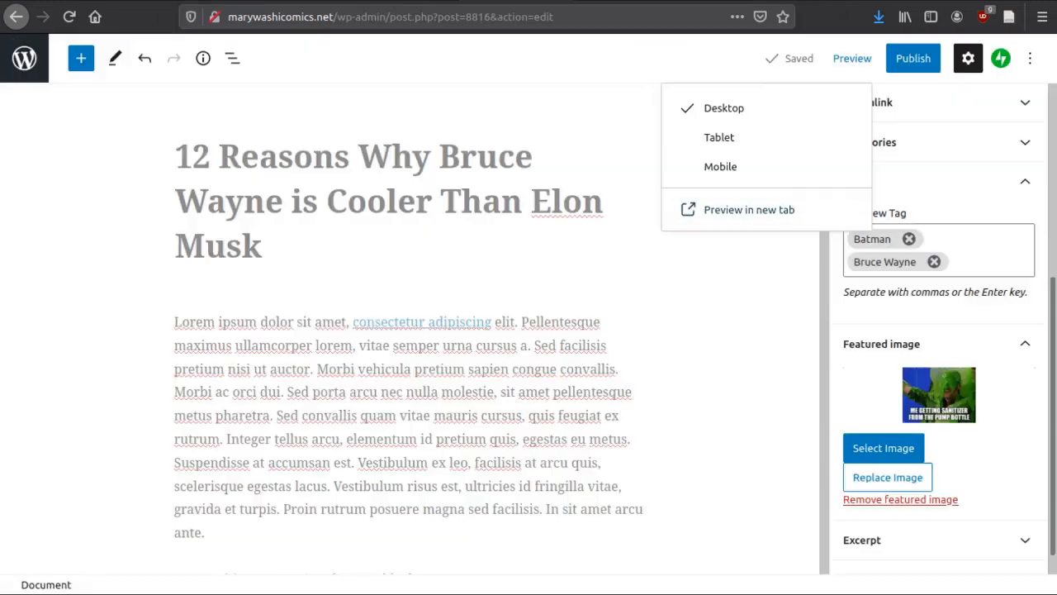
left_click(701, 512)
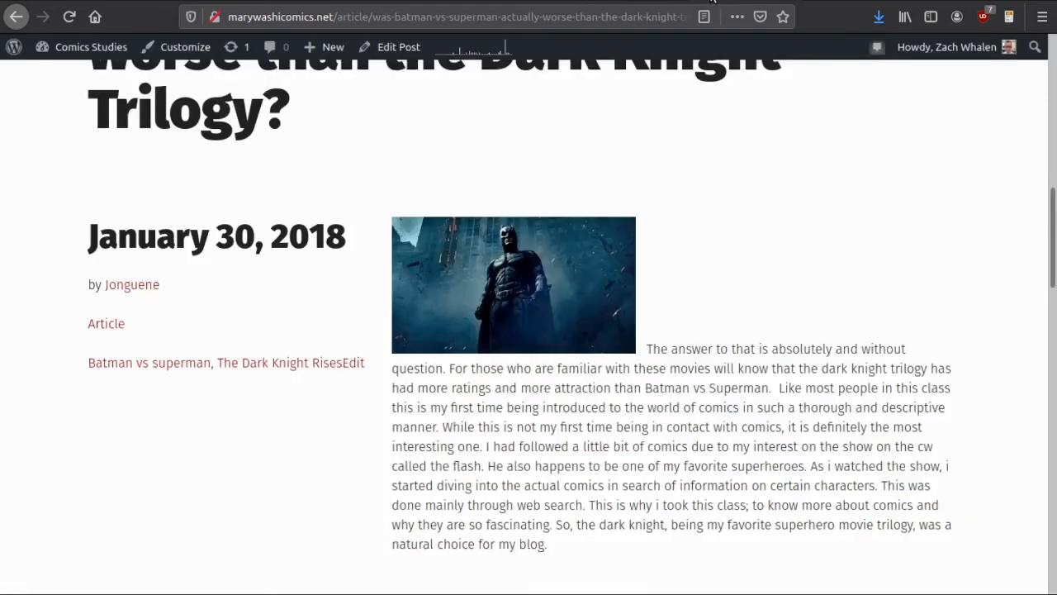
Examine the full permalink of the published article comparing Batman vs Superman with the Dark Knight trilogy
left_click(398, 15)
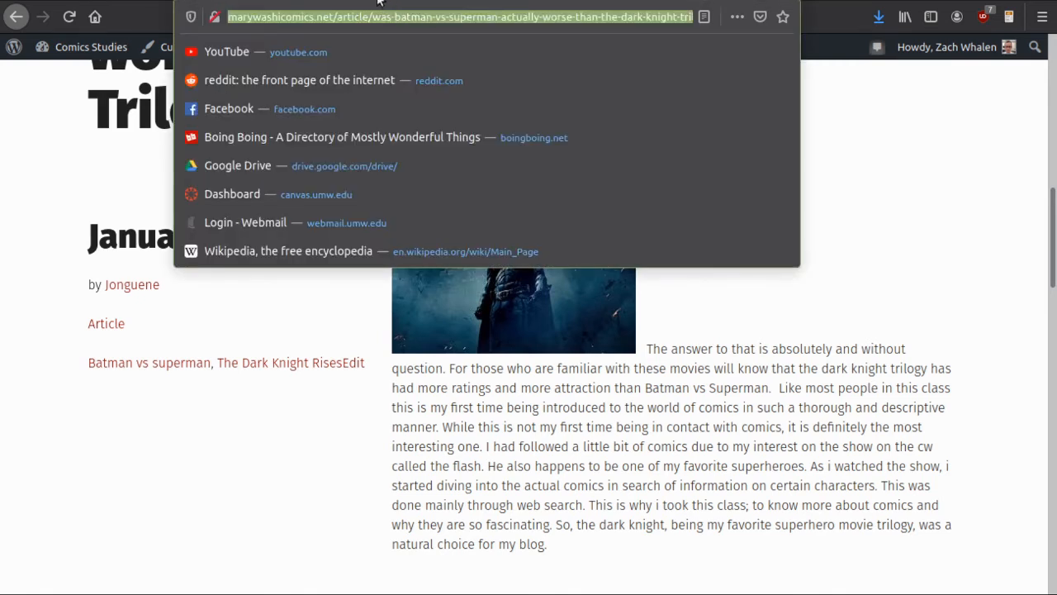
left_click(273, 11)
type("i")
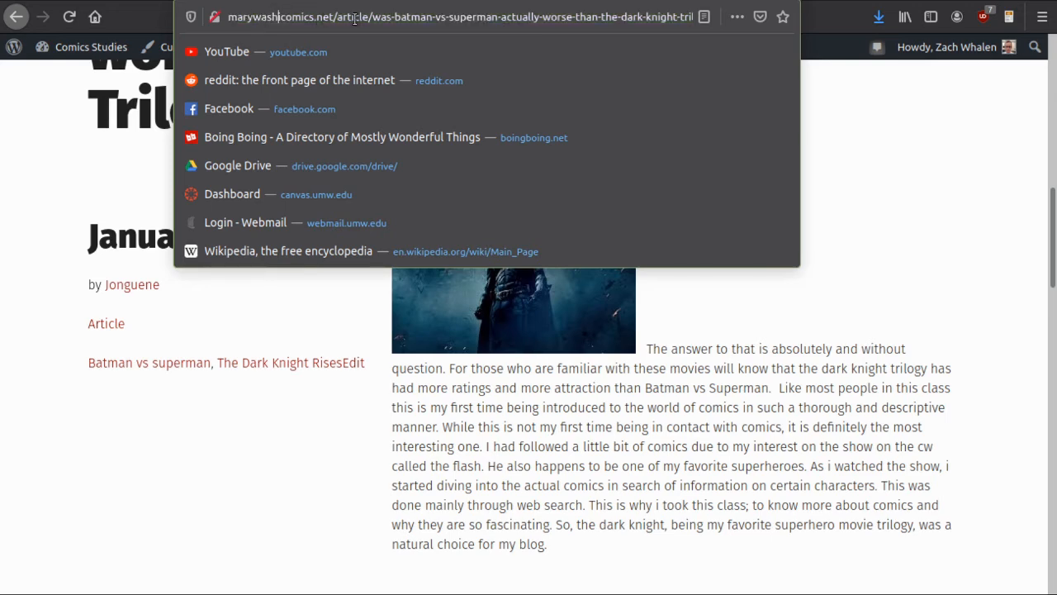
left_click_drag(312, 15, 765, 34)
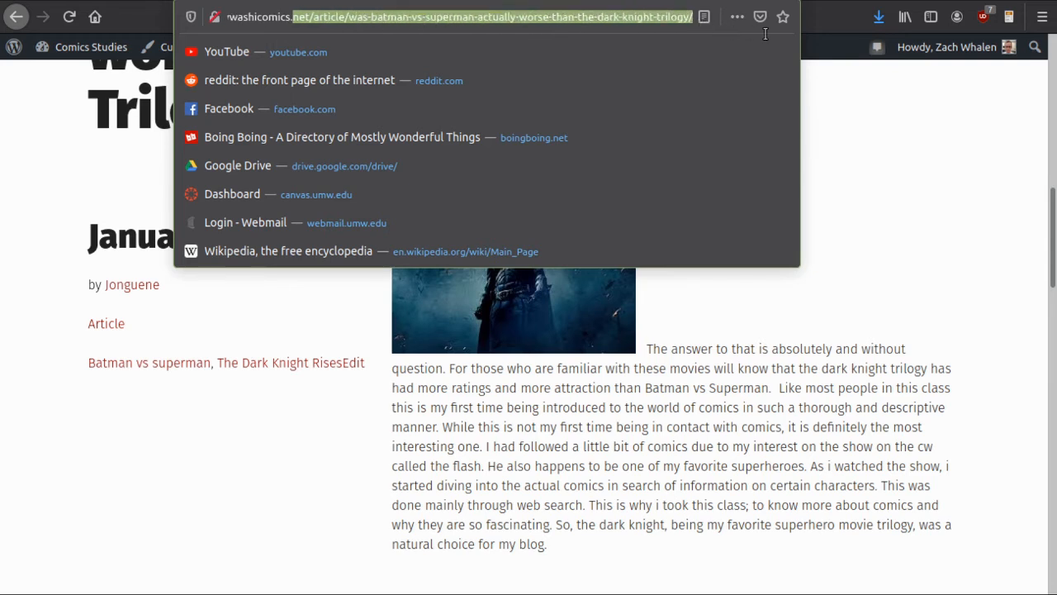
left_click(620, 16)
triple_click(620, 16)
left_click(620, 17)
double_click(617, 16)
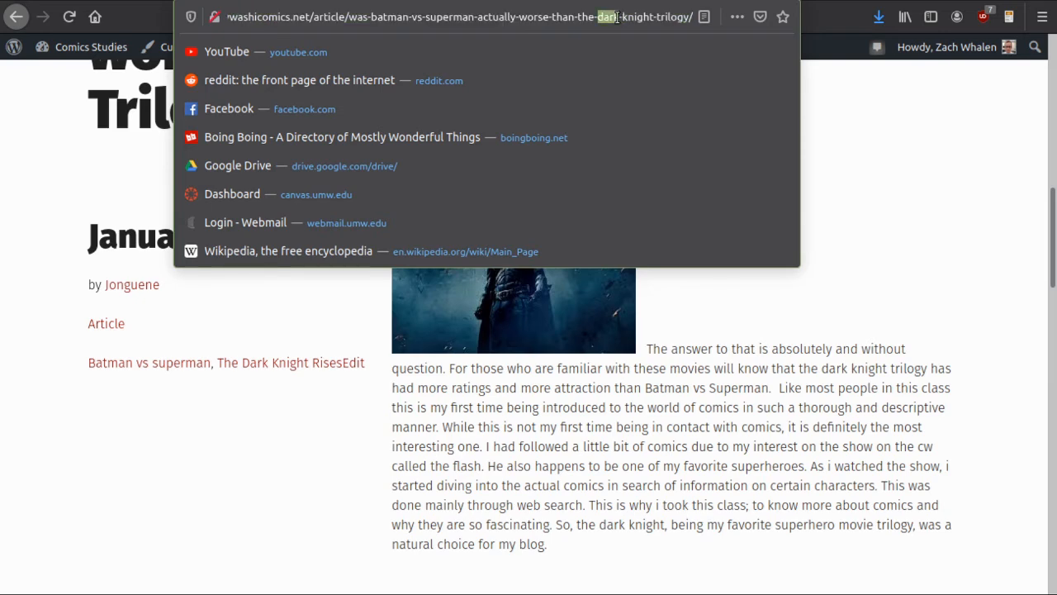
Copy the published article's permalink and submit it as the website URL for the Blogging assignment in Canvas
key("ctrl+a")
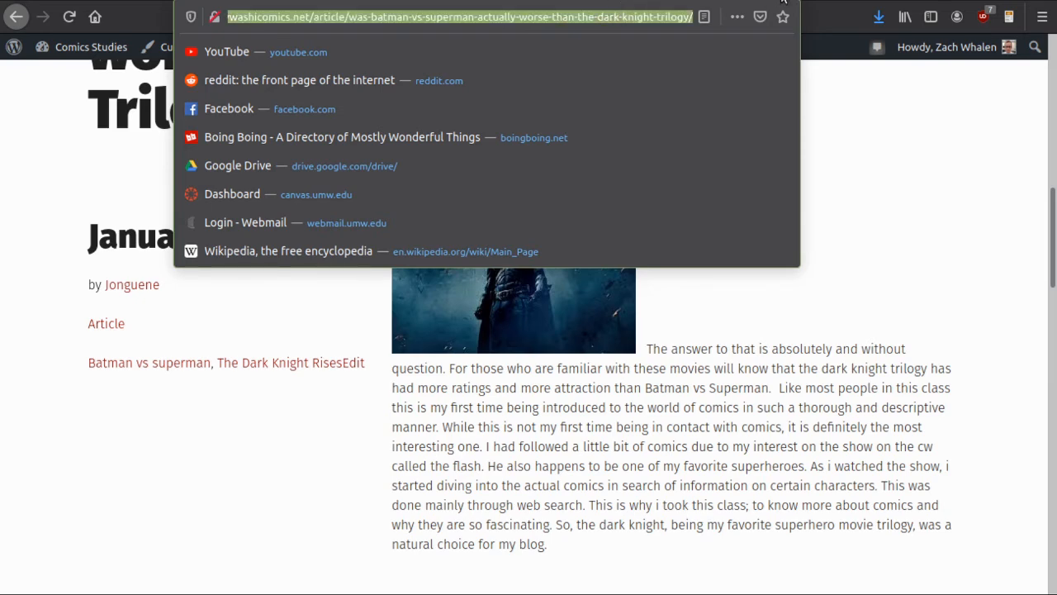
key("ctrl+c")
key("alt+Tab")
left_click(406, 400)
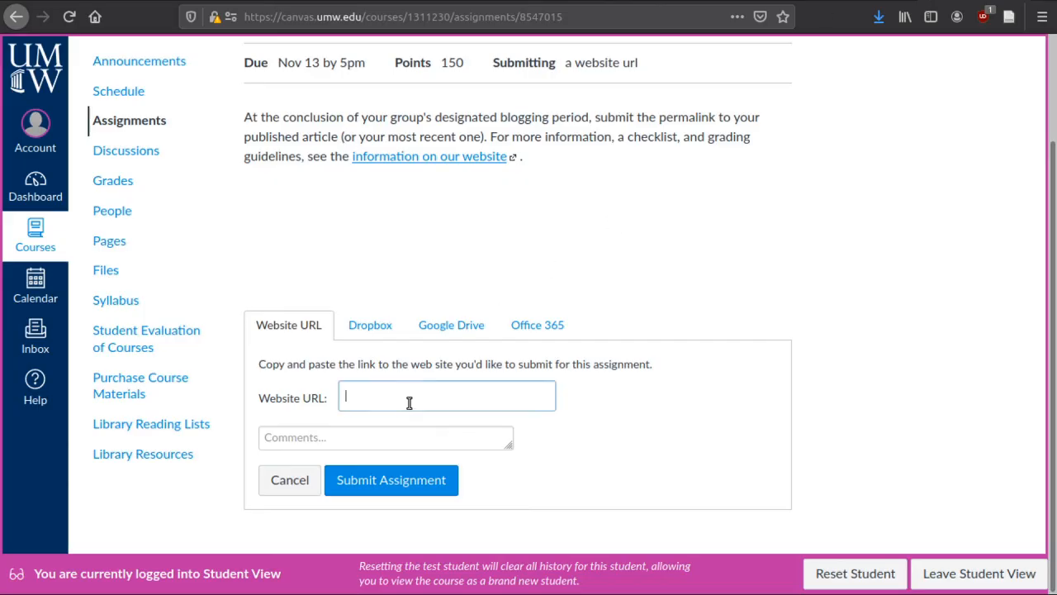
key("ctrl+v")
left_click(435, 488)
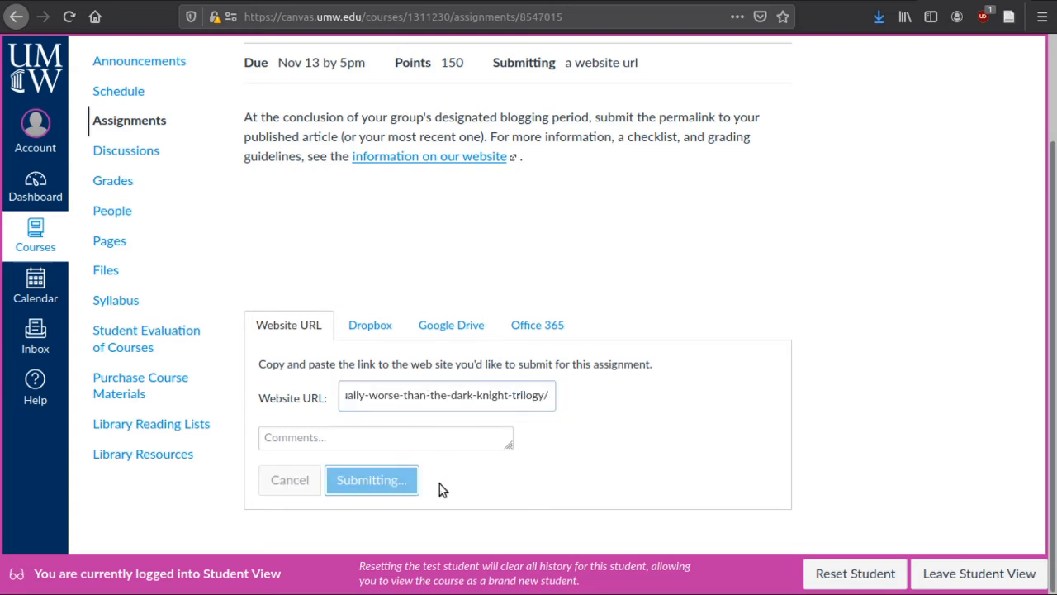